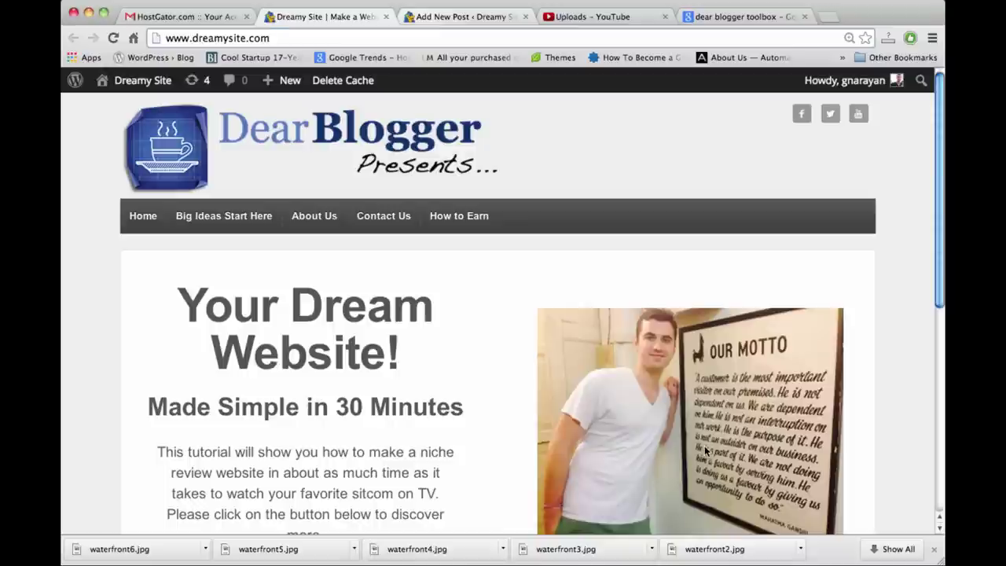
Step: Bring the Stickies note of links forward and select parts of the yoursite.com/product URL
key(ctrl+Up)
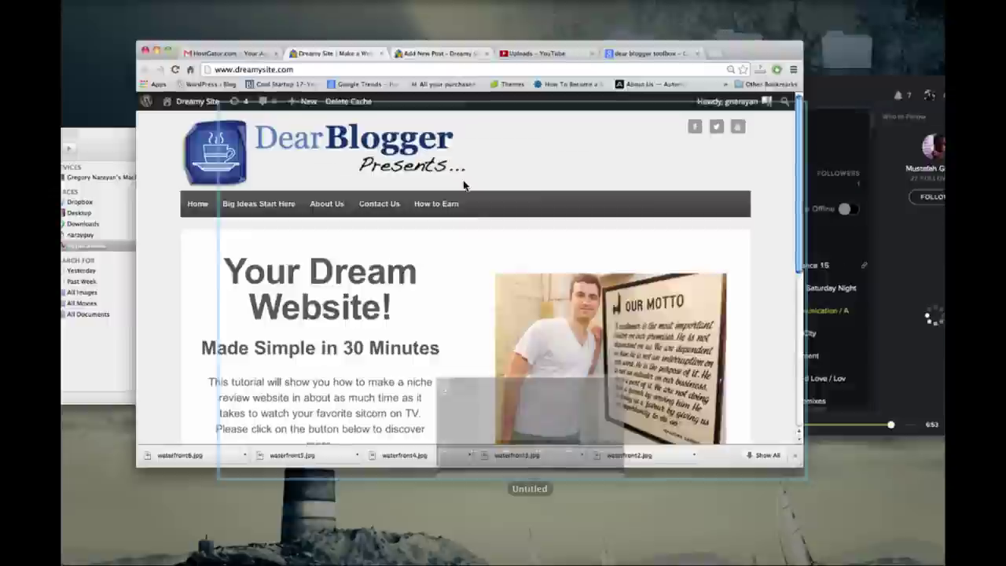
click(642, 167)
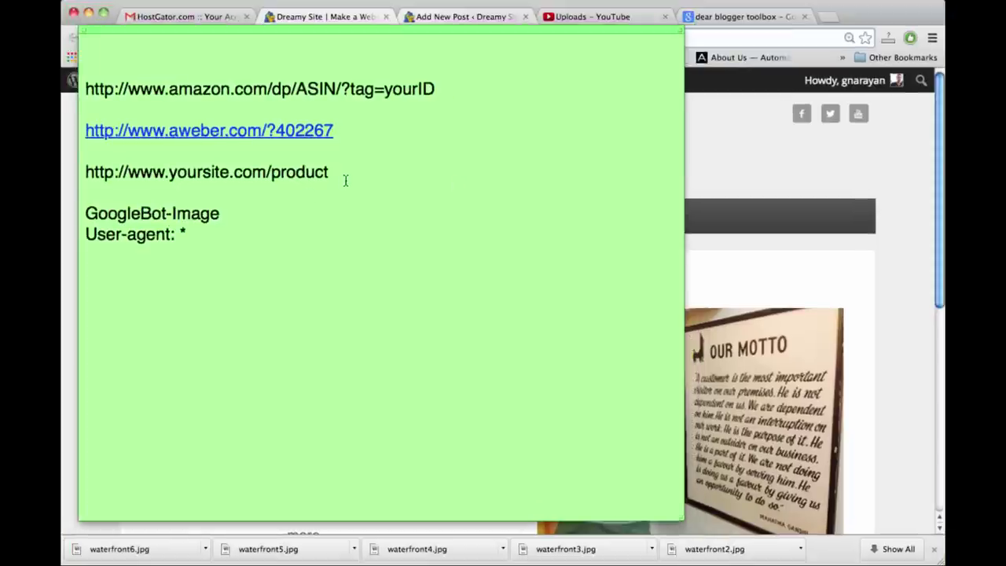
drag(362, 173, 236, 182)
double_click(186, 175)
double_click(202, 171)
click(217, 172)
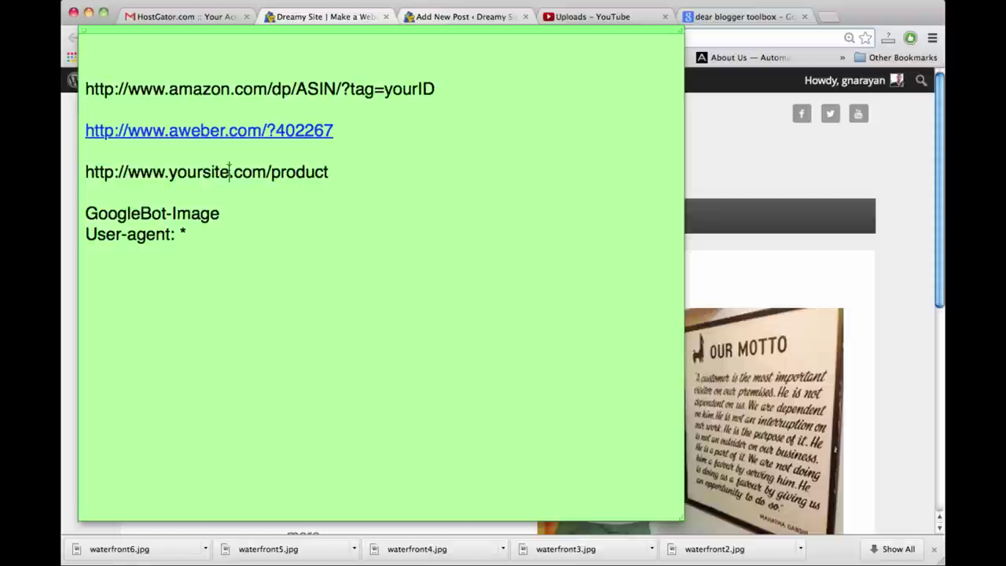
drag(230, 171, 170, 171)
click(242, 170)
drag(330, 172, 188, 168)
click(188, 170)
click(325, 170)
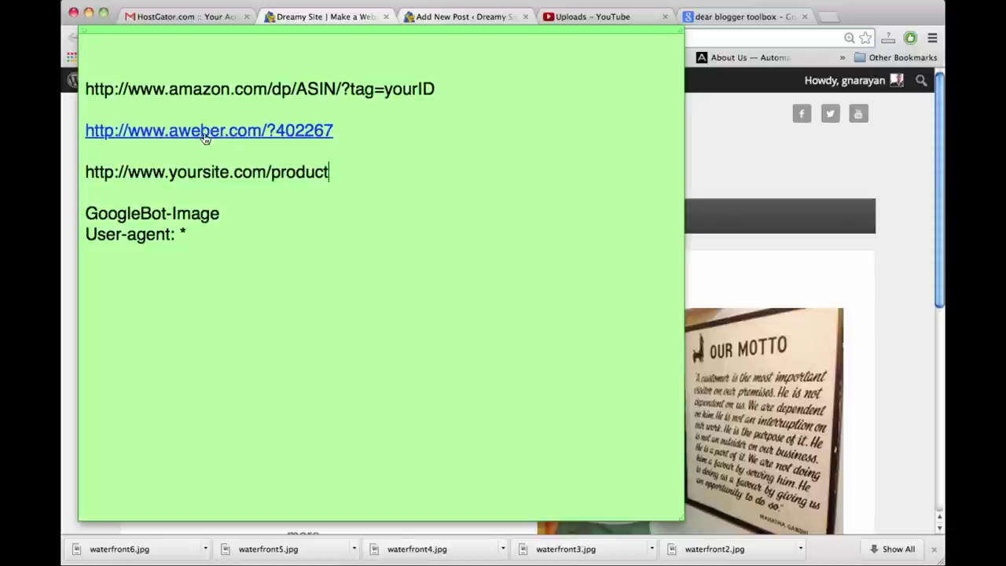
Step: View the Dreamy Site front page in Chrome, then go back to the 'Aweber Review' Add New Post tab
click(318, 17)
key(ctrl+Tab)
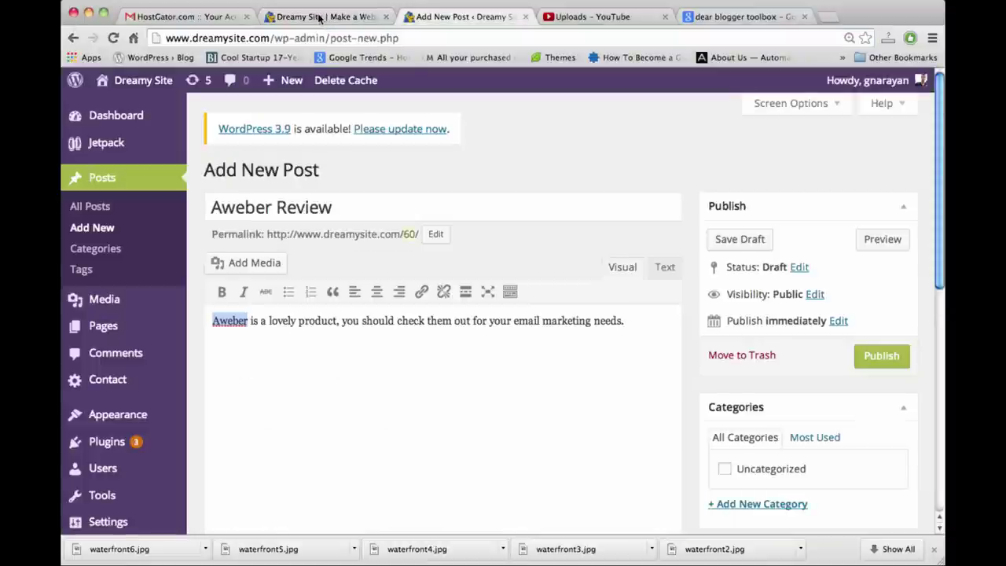
click(318, 17)
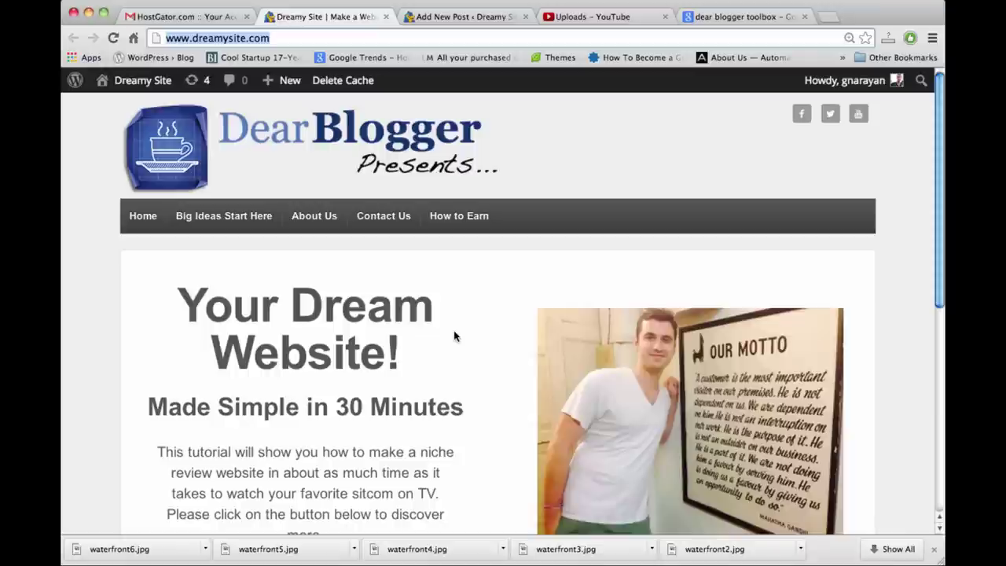
click(458, 17)
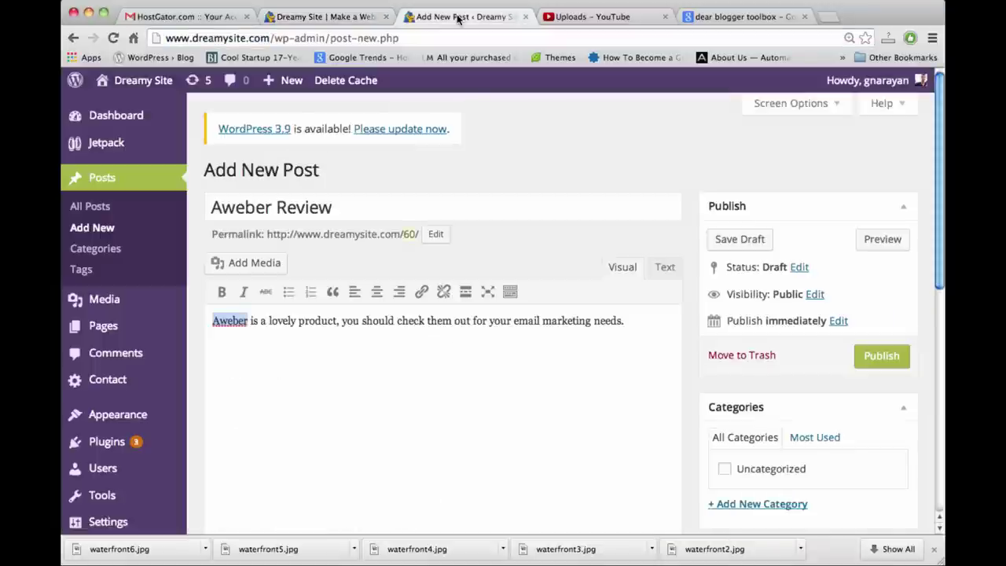
key(F3)
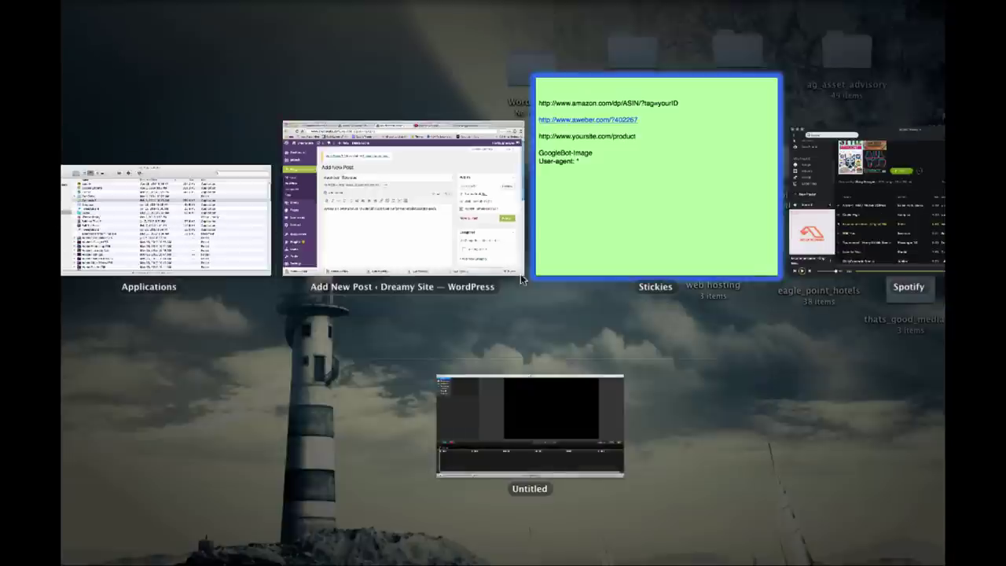
click(527, 271)
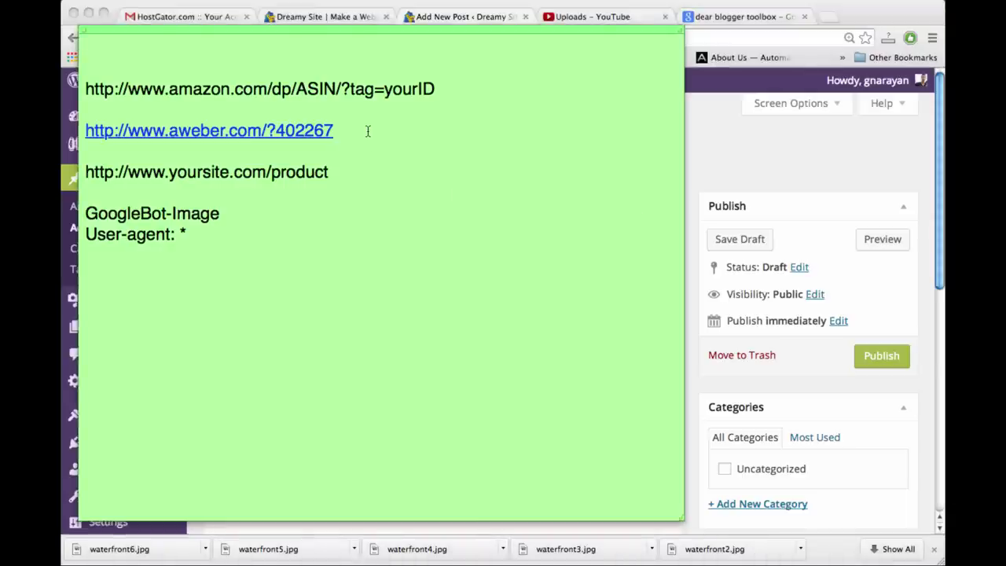
drag(369, 131, 78, 136)
key(ctrl+c)
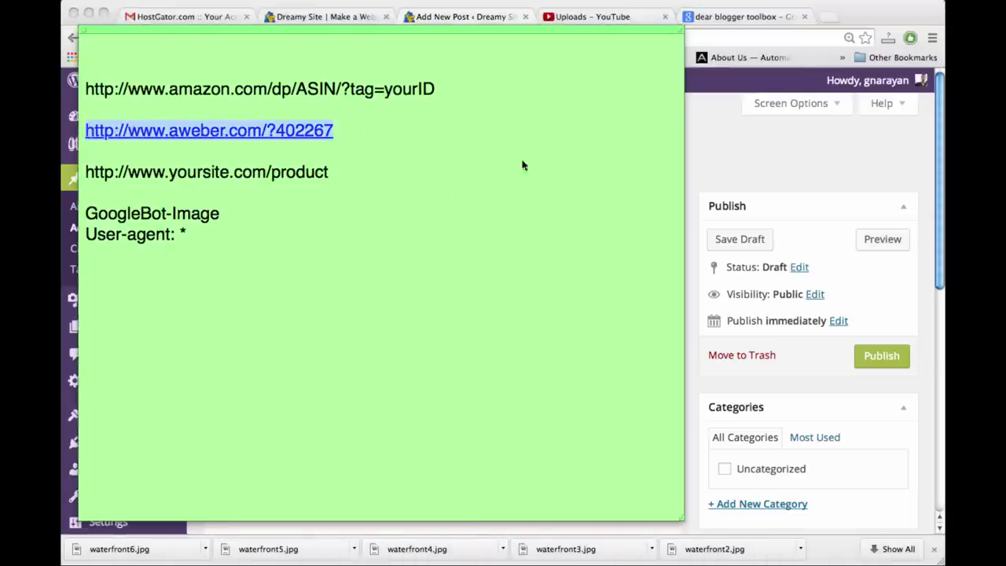
click(703, 244)
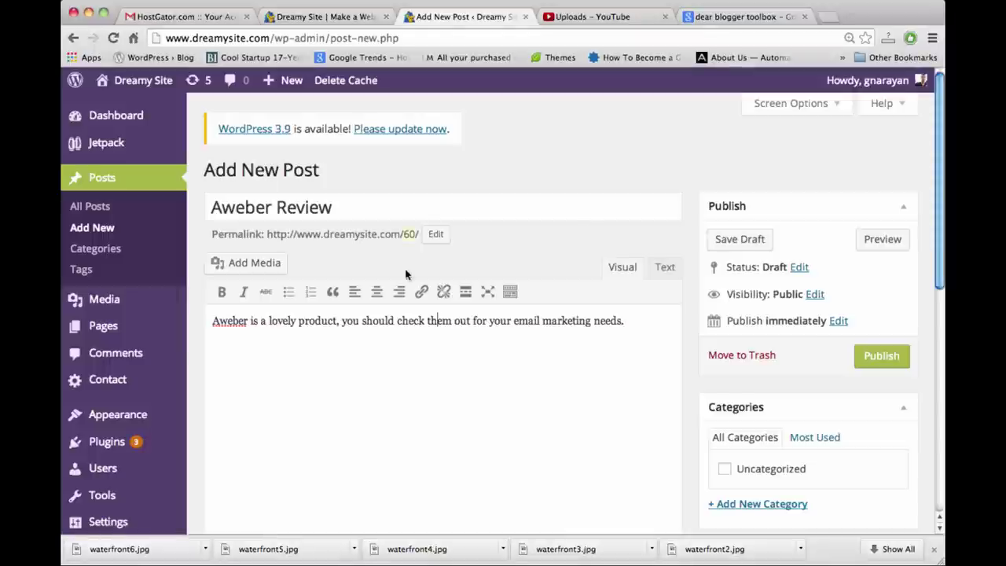
Step: Select the word Aweber in the post body
click(307, 321)
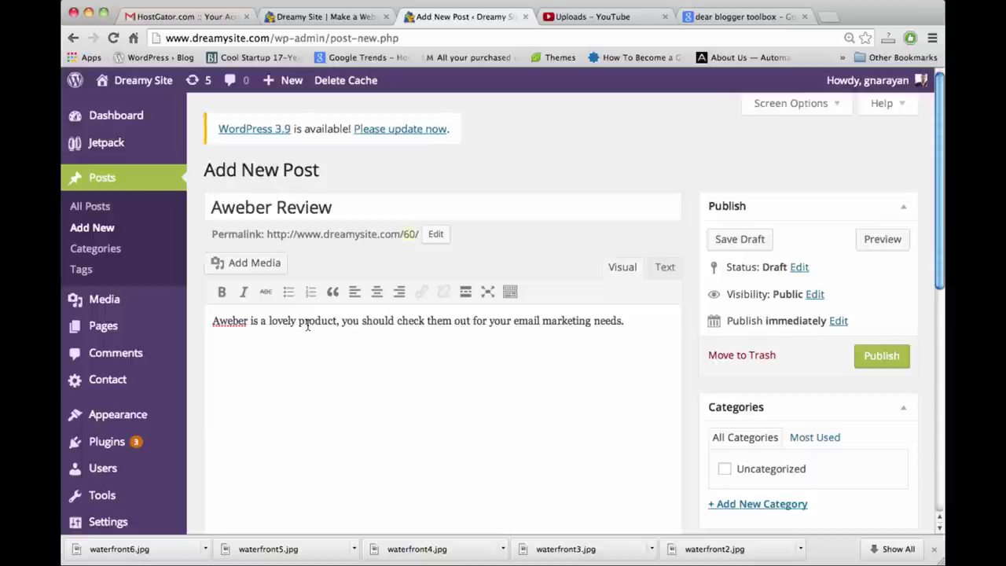
double_click(224, 319)
click(286, 323)
double_click(233, 321)
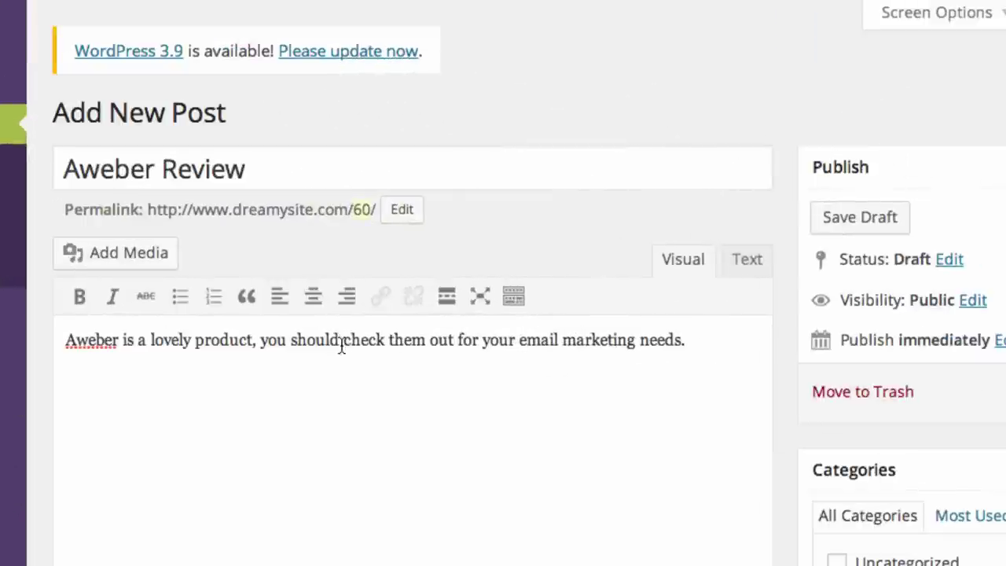
drag(341, 346, 411, 341)
double_click(88, 342)
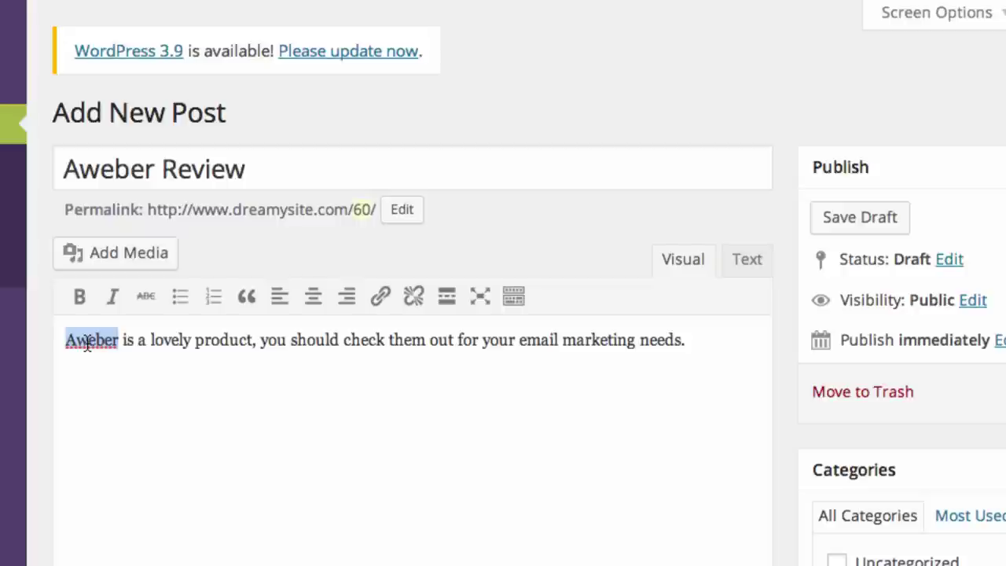
click(380, 298)
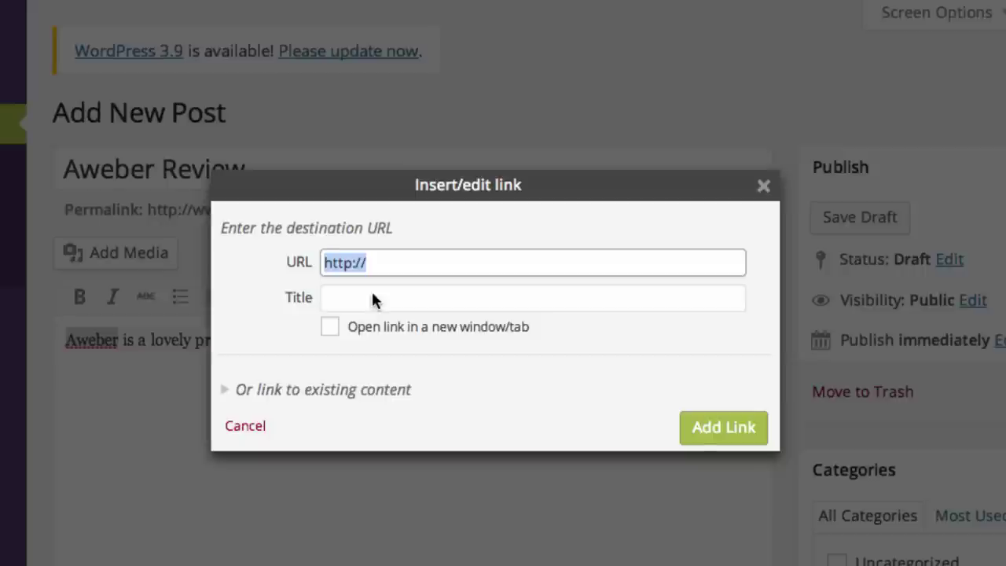
key(ctrl+v)
click(334, 328)
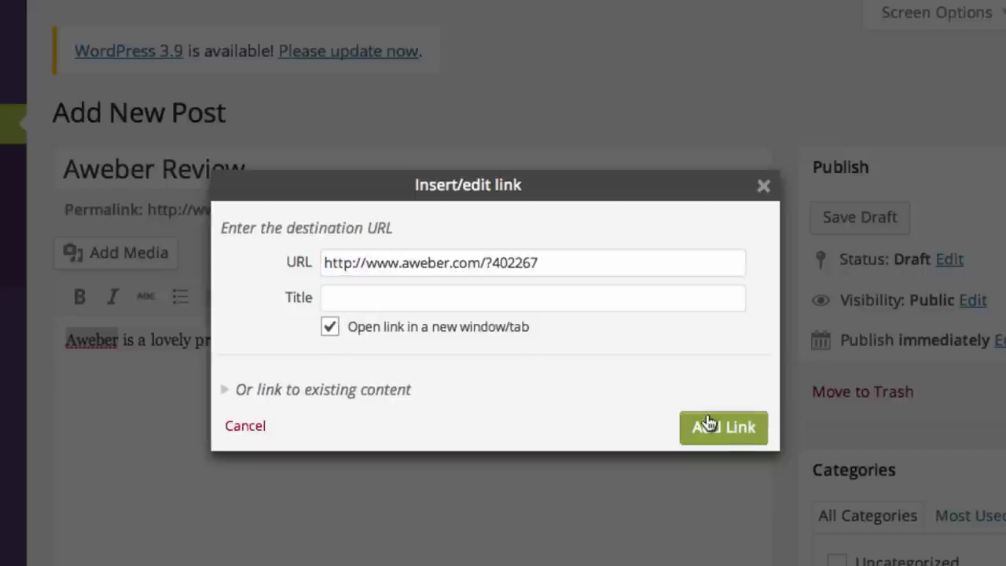
click(732, 435)
click(710, 350)
click(758, 272)
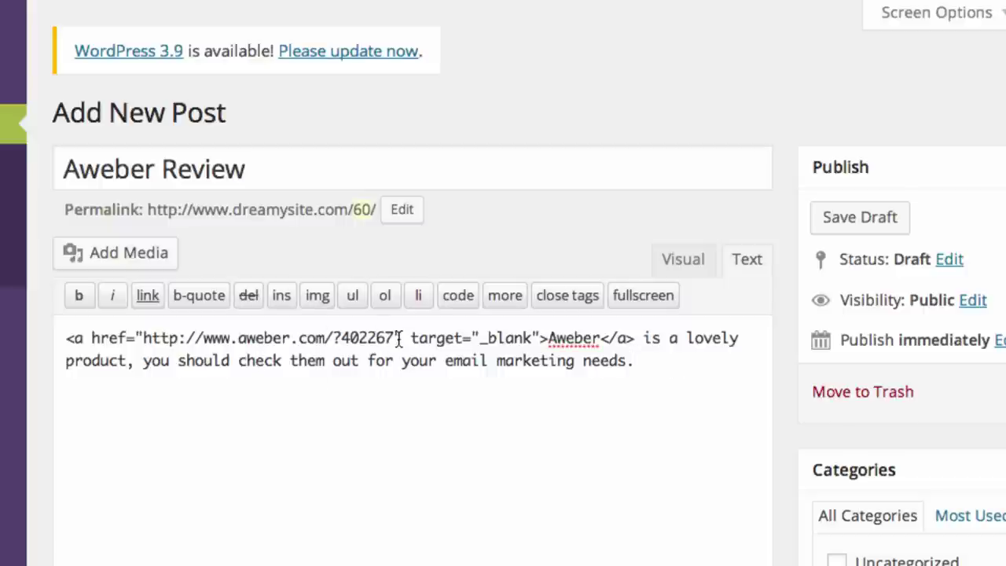
Step: Try replacing aweber with 'dreamysite' in the link's href, then undo it
drag(395, 339, 331, 340)
click(333, 339)
drag(395, 339, 240, 346)
click(240, 343)
double_click(255, 344)
text(dreamysite)
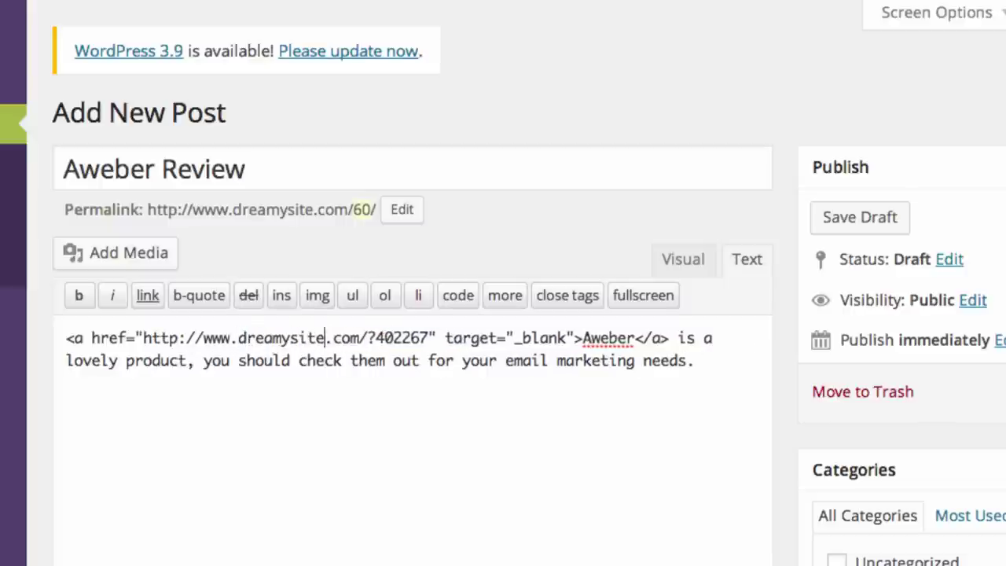
key(ctrl+z)
click(342, 339)
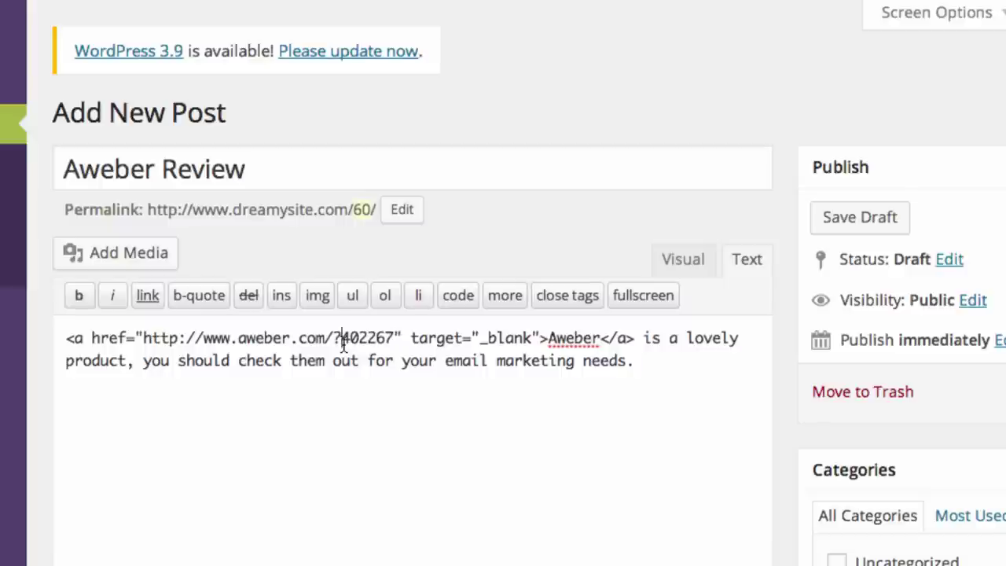
click(343, 339)
key(BackSpace)
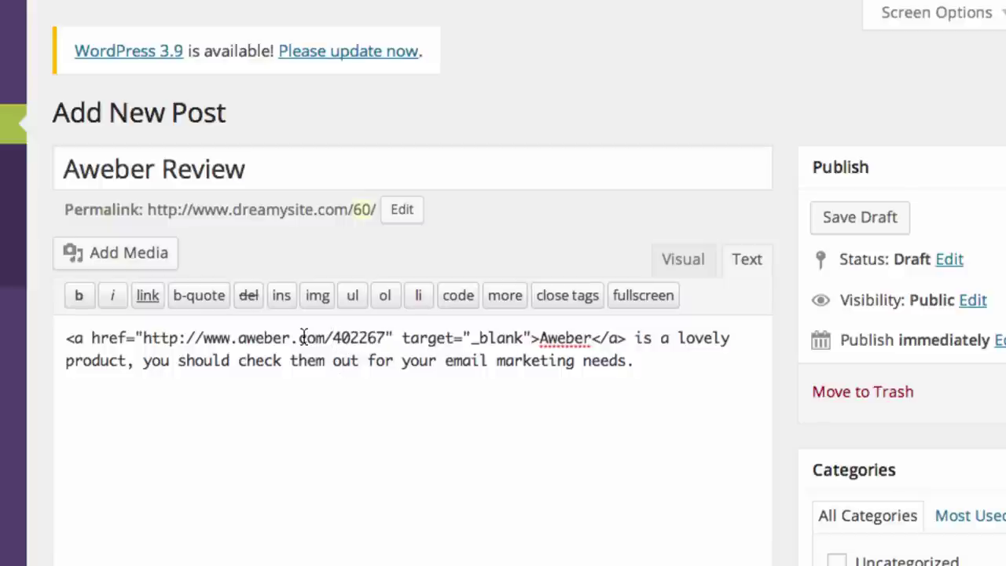
click(305, 338)
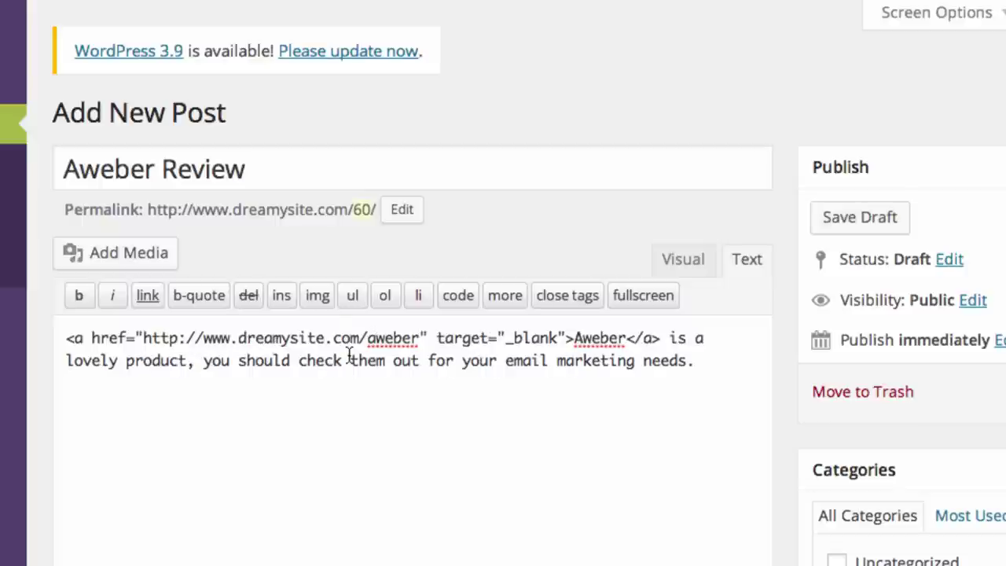
click(752, 366)
click(375, 339)
key(Right)
key(Right)
key(Right)
key(Right)
key(Right)
click(712, 340)
click(721, 369)
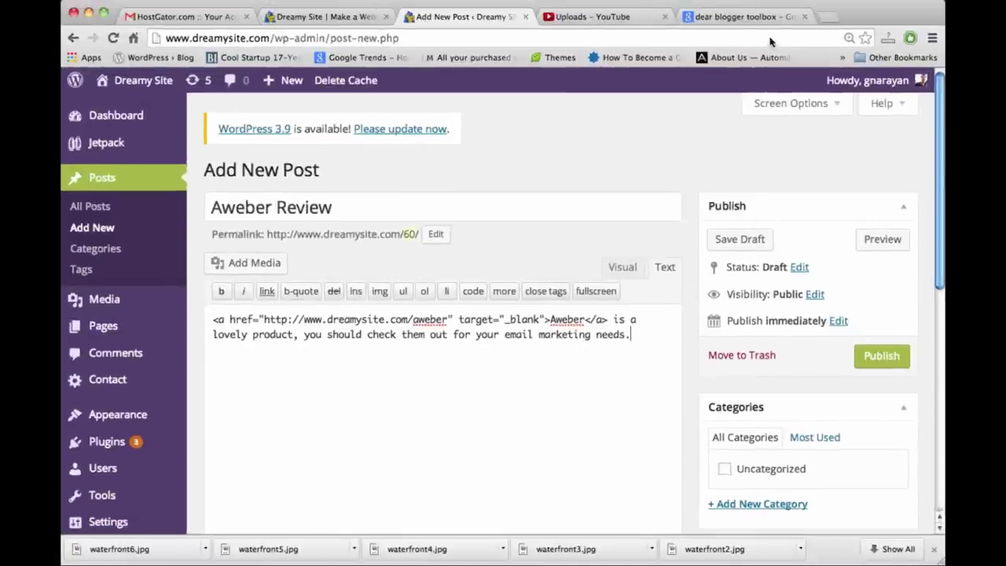
Step: Get the Quick Page/Post Redirect zip via the Dear Blogger Toolbox article, then return to WordPress admin
click(829, 16)
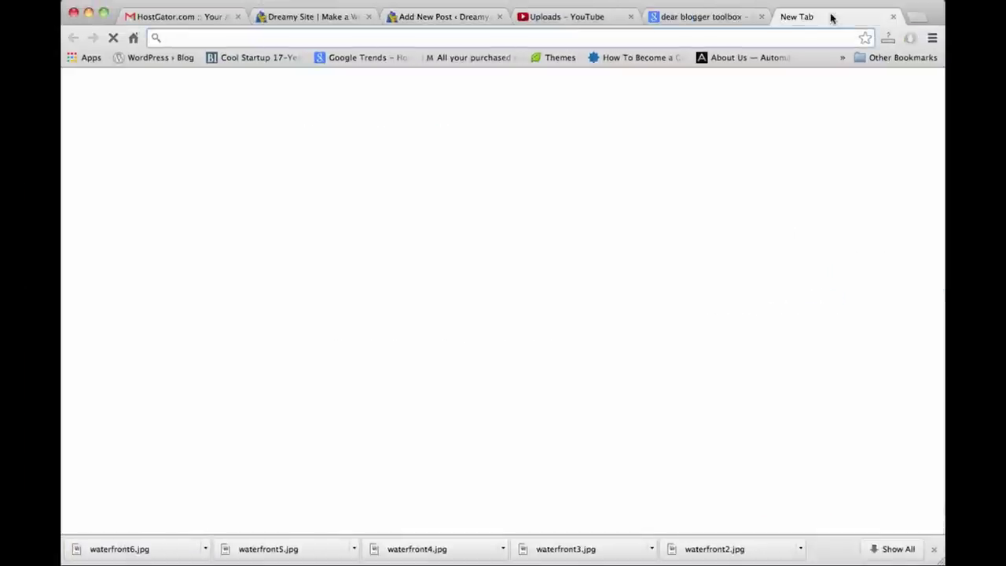
click(893, 16)
click(733, 17)
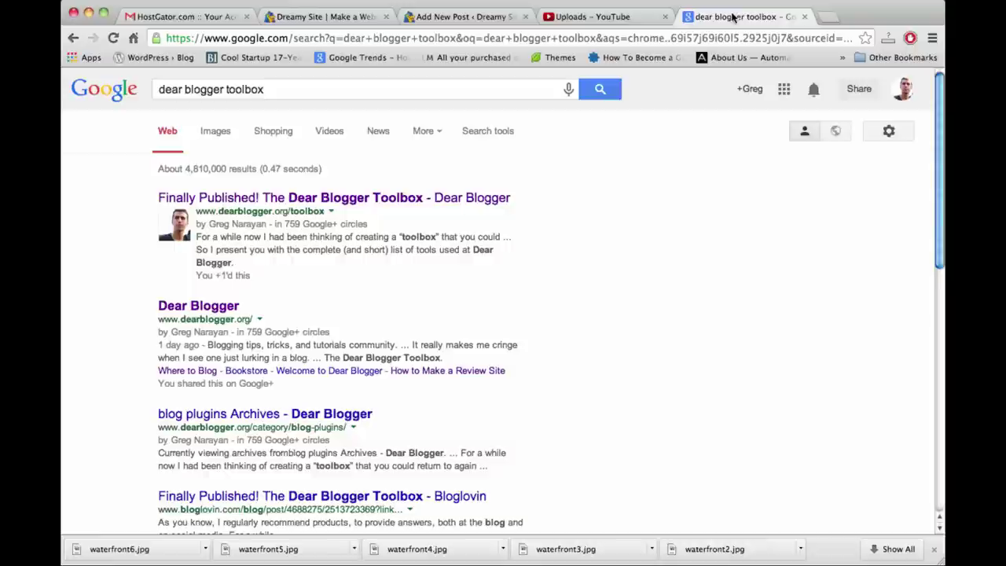
click(351, 200)
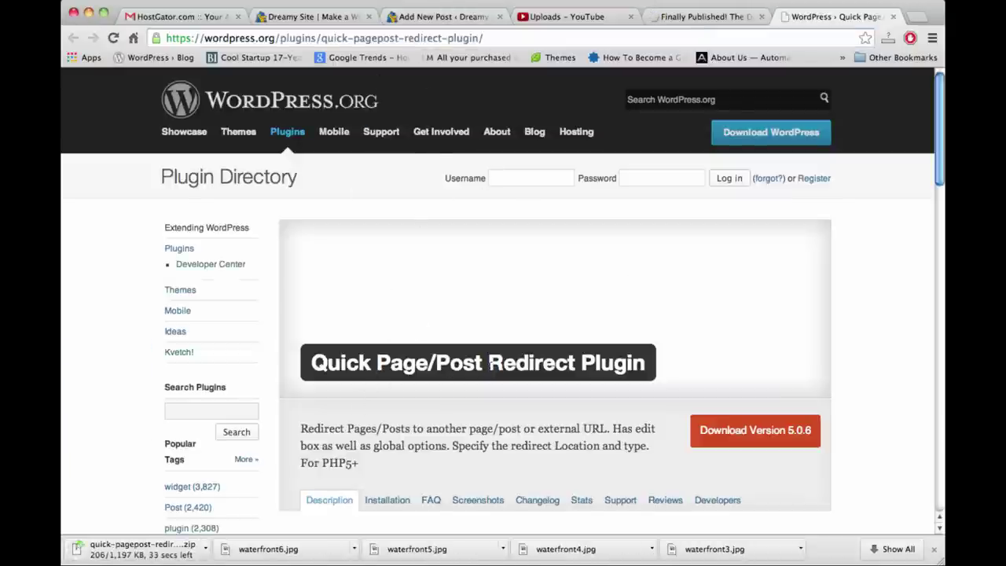
click(424, 18)
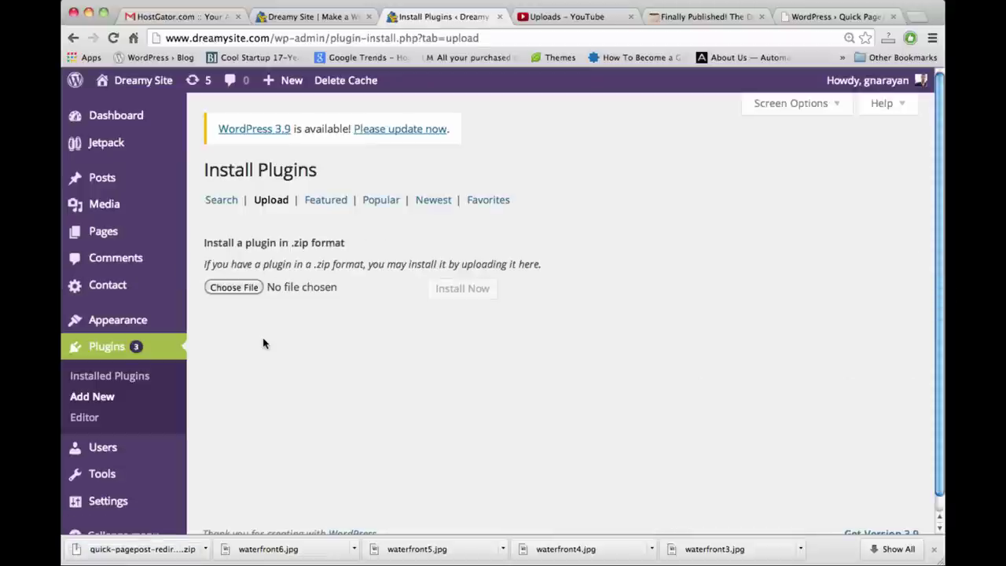
Step: Upload, install and activate the Quick Page/Post Redirect plugin zip
click(250, 288)
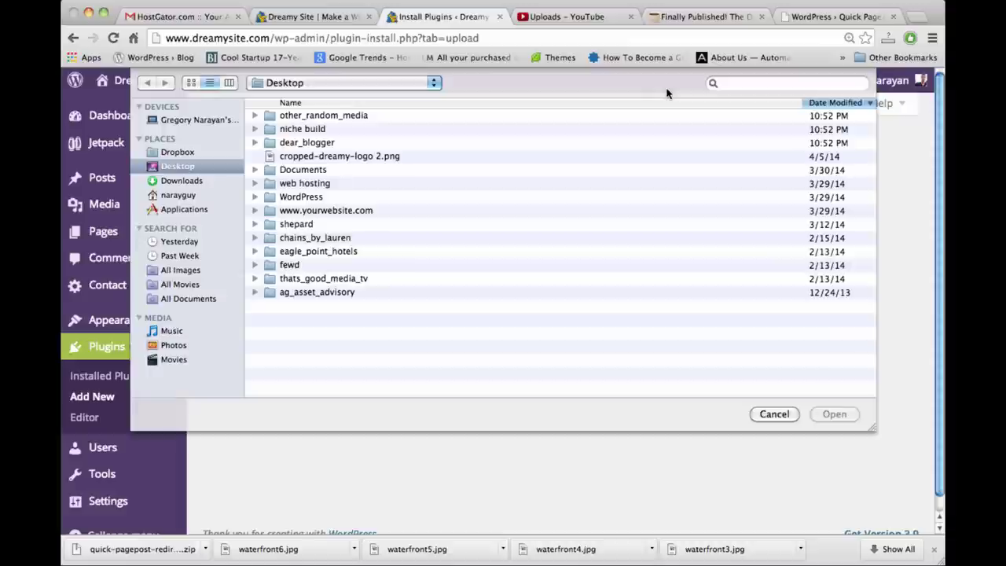
click(463, 288)
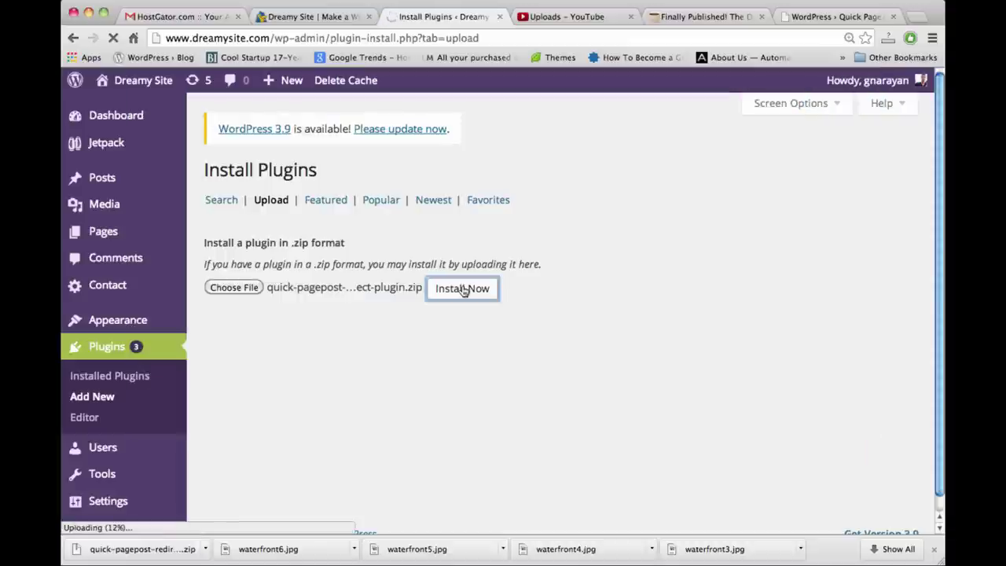
click(229, 279)
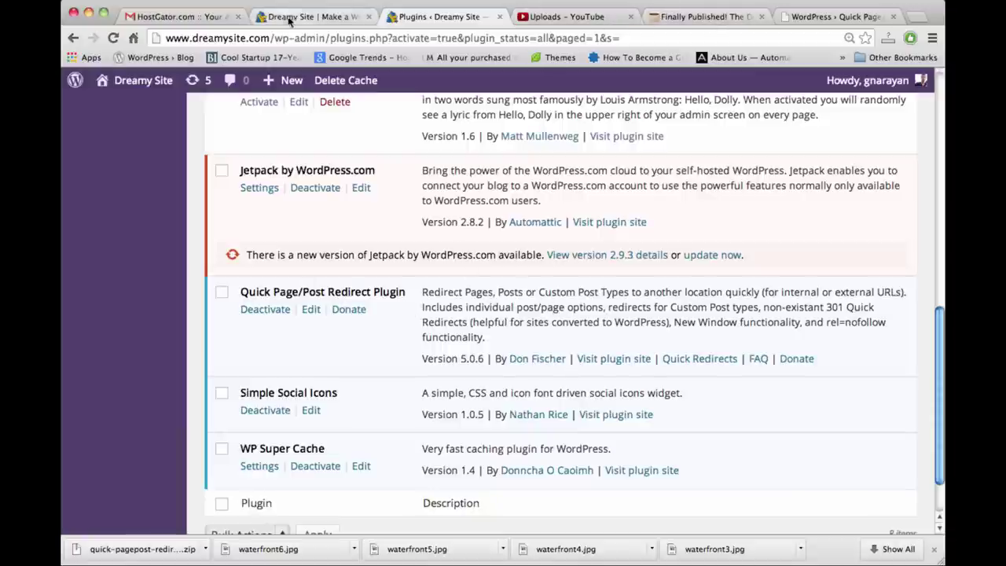
Step: From the Aweber Review post editor, open Add New Post in a separate tab
scroll(396, 167, up, 10)
key(super+Left)
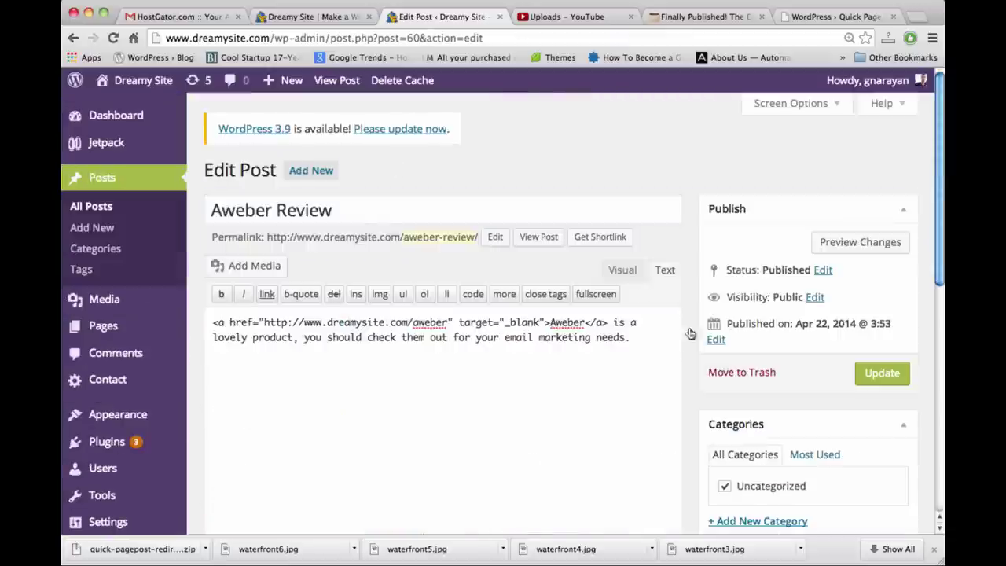
right_click(307, 179)
click(346, 181)
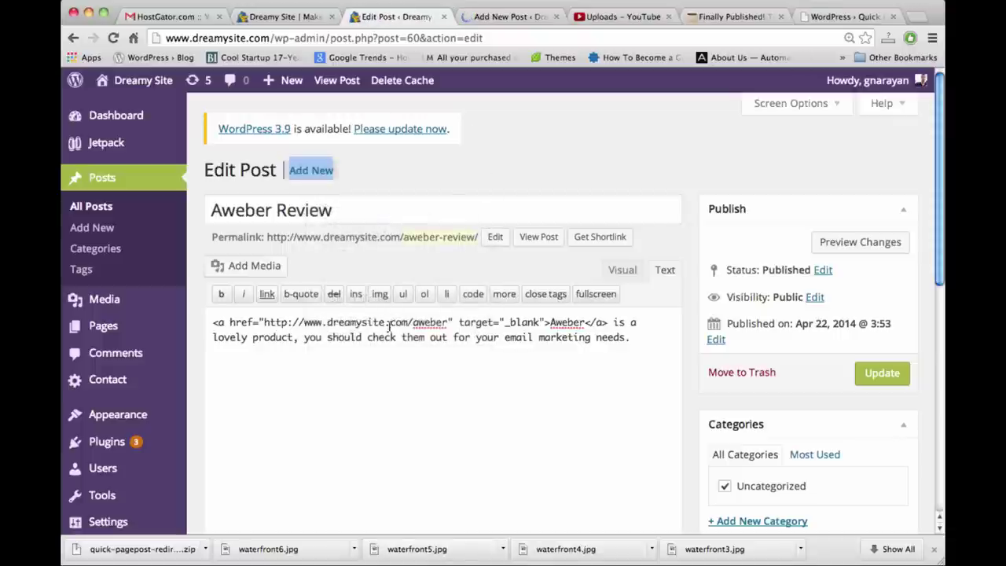
Step: Title the new post 'Aweber redirect' so its /aweber/ permalink appears
click(501, 25)
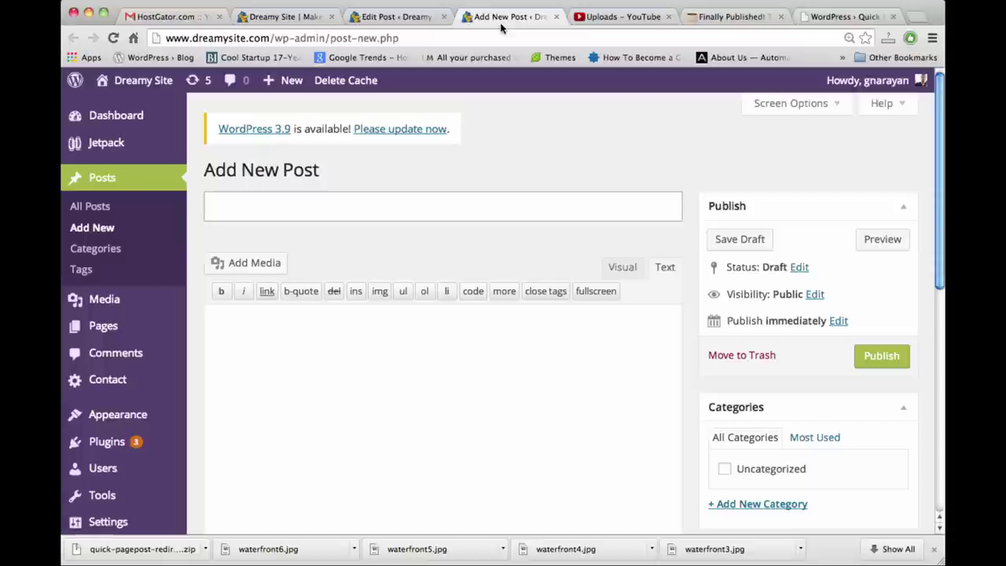
click(361, 198)
click(458, 347)
click(341, 218)
text(Aweber redirect)
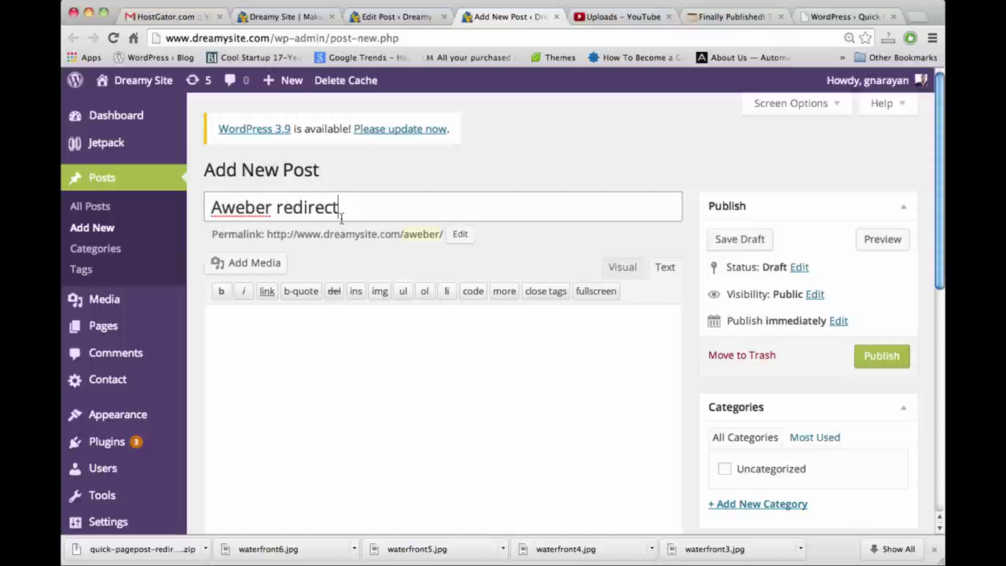
click(359, 354)
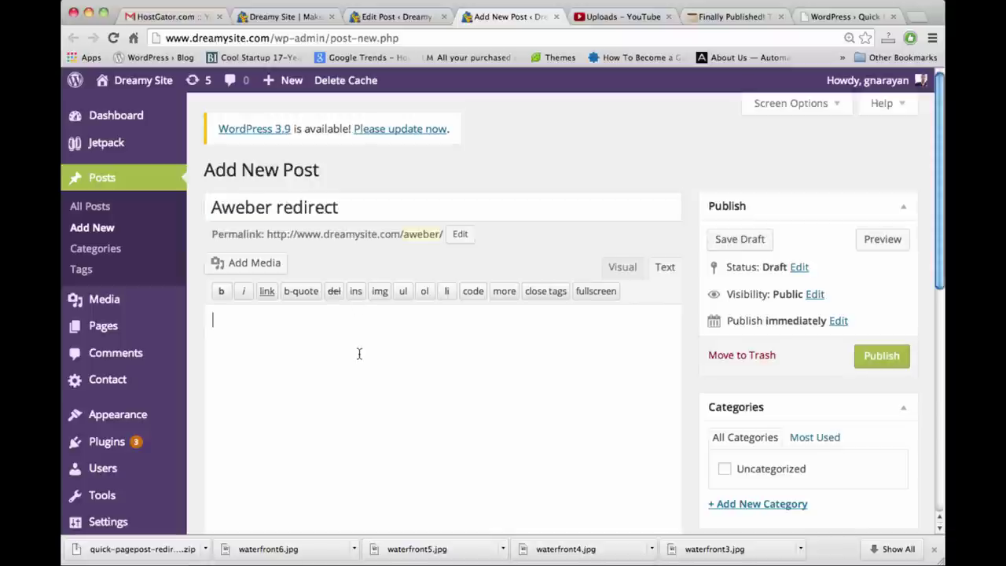
scroll(466, 355, down, 3)
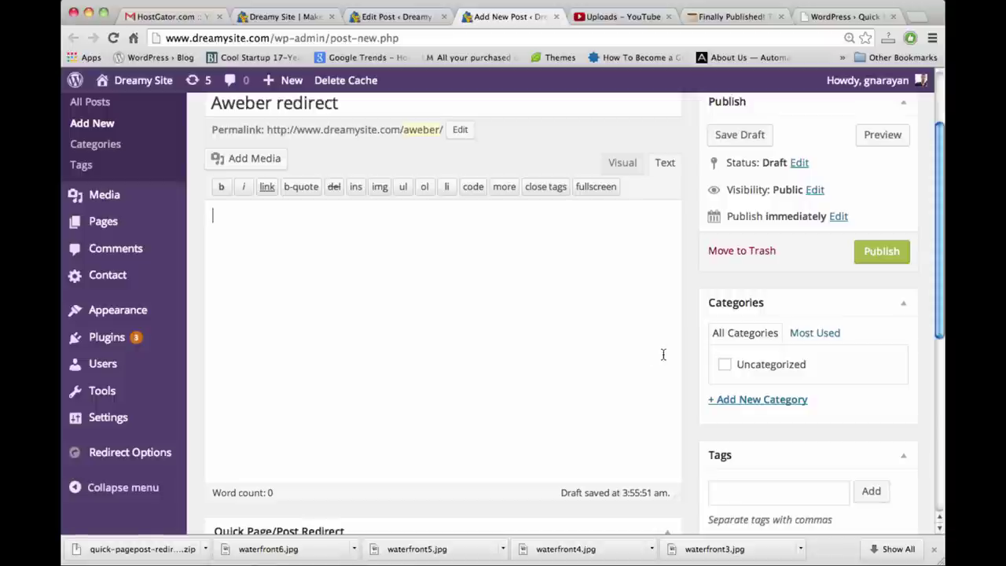
scroll(416, 154, up, 3)
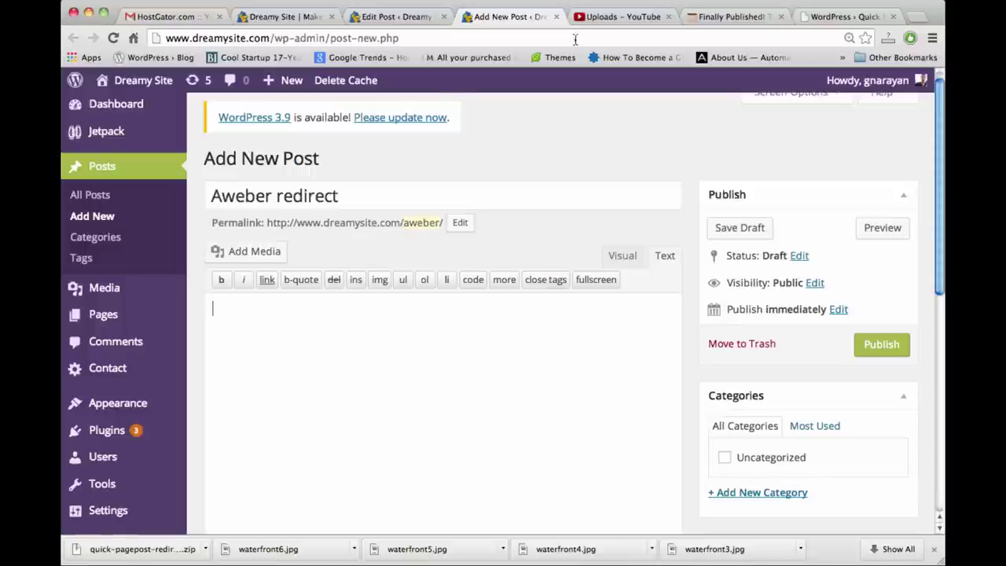
key(ctrl+Up)
click(696, 162)
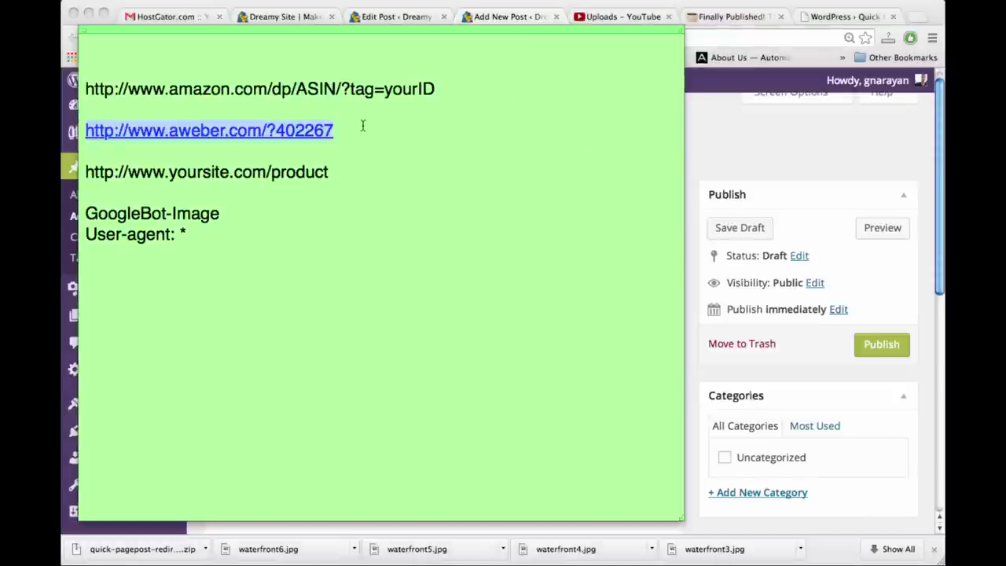
click(731, 119)
scroll(595, 270, down, 15)
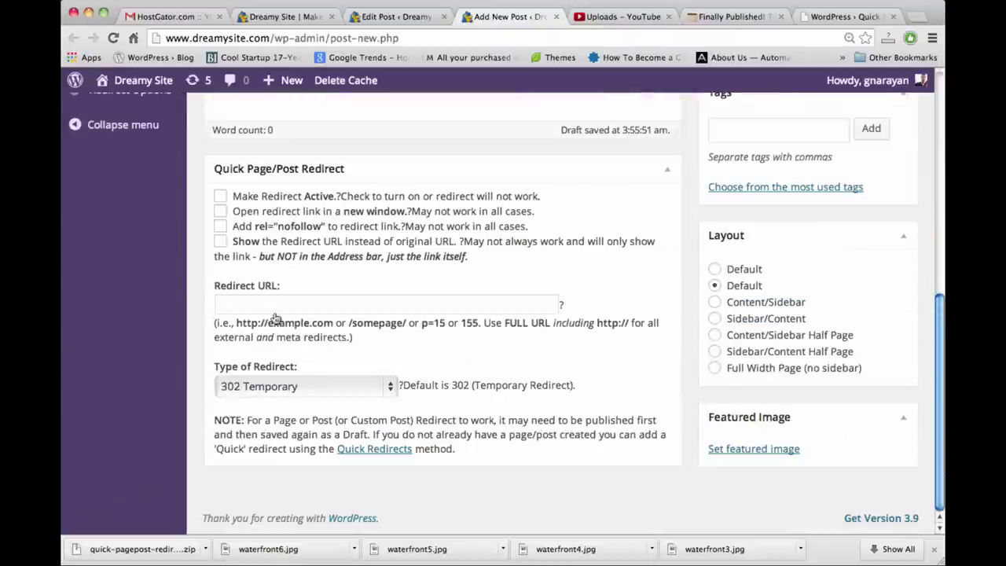
click(220, 196)
click(283, 306)
text(http://www.aweber.com/?402267)
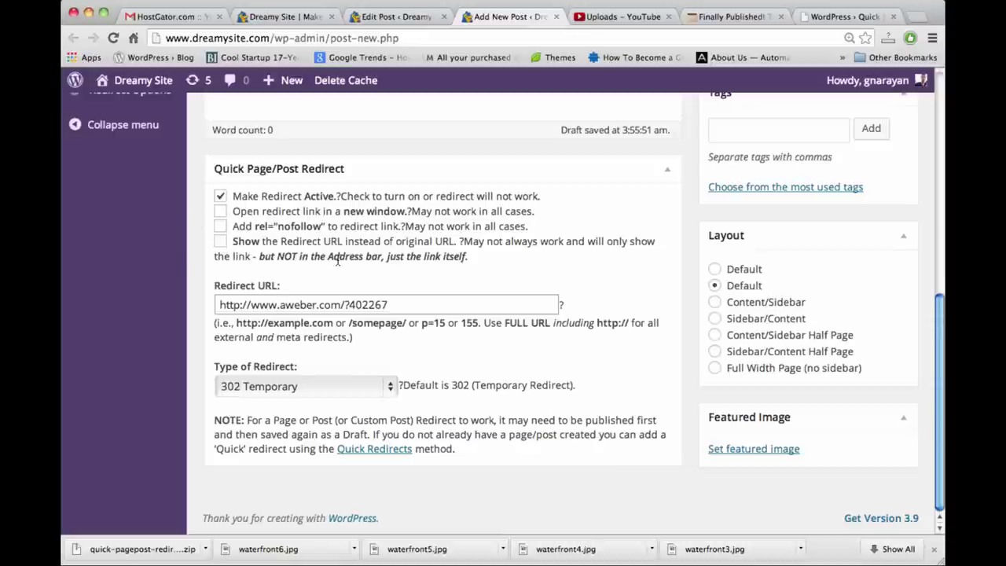
scroll(775, 397, up, 10)
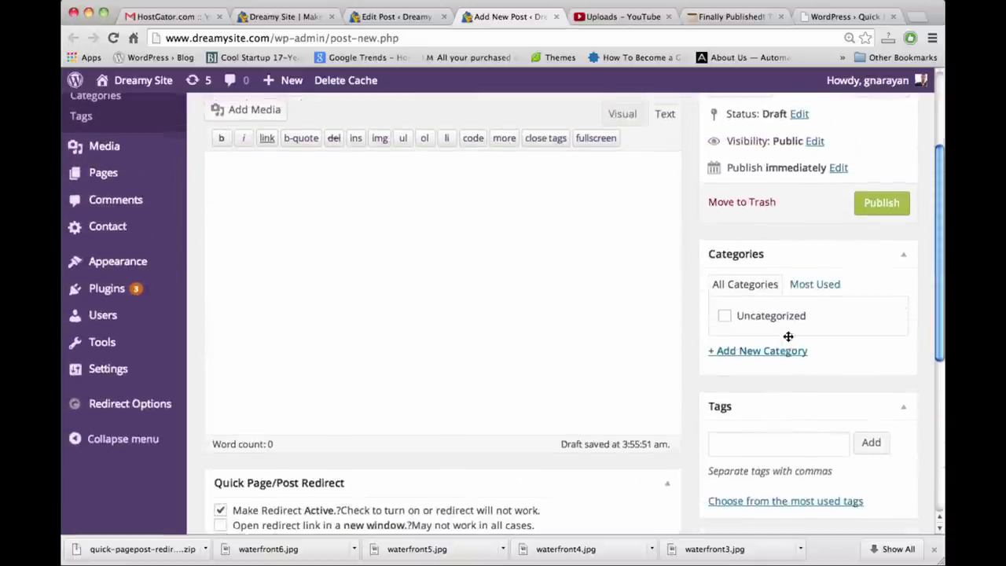
Step: Set the post's visibility to Private and publish it
scroll(788, 336, up, 2)
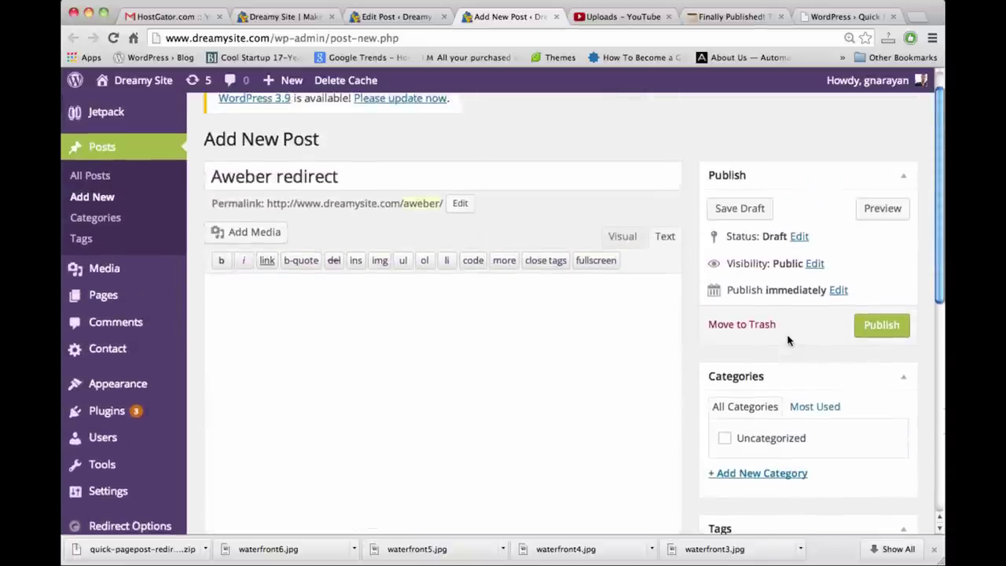
click(816, 264)
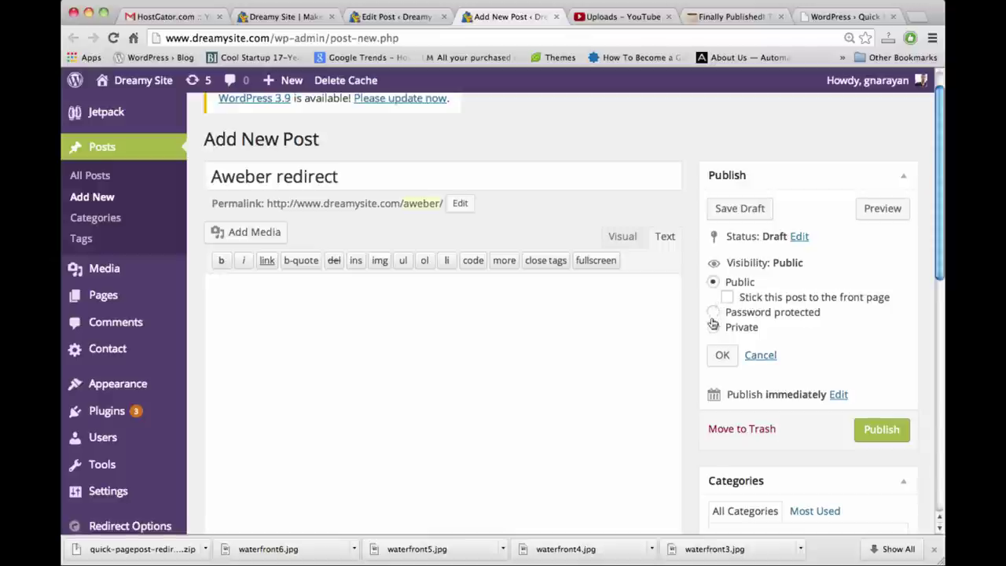
click(713, 327)
click(722, 336)
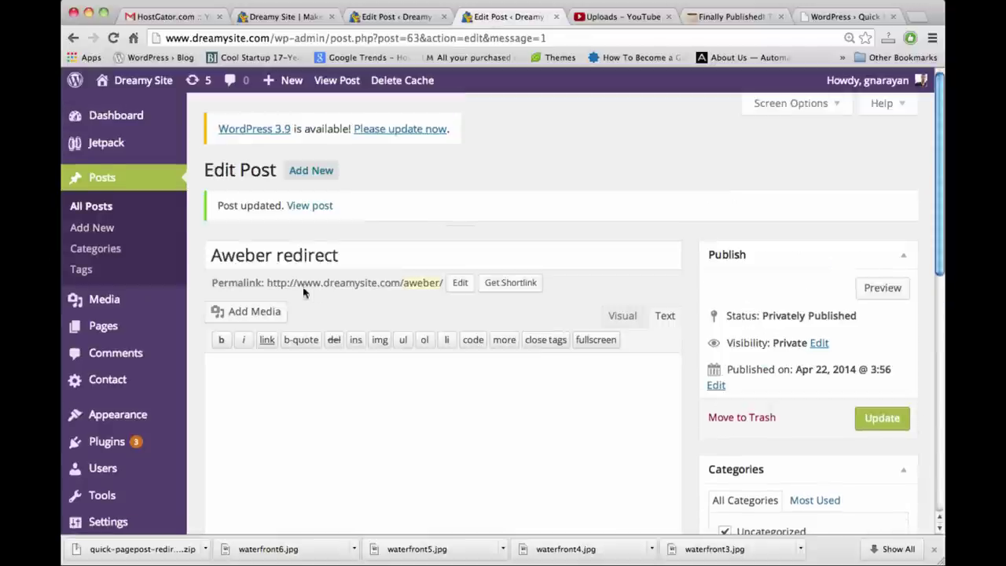
scroll(710, 322, down, 5)
scroll(710, 323, down, 2)
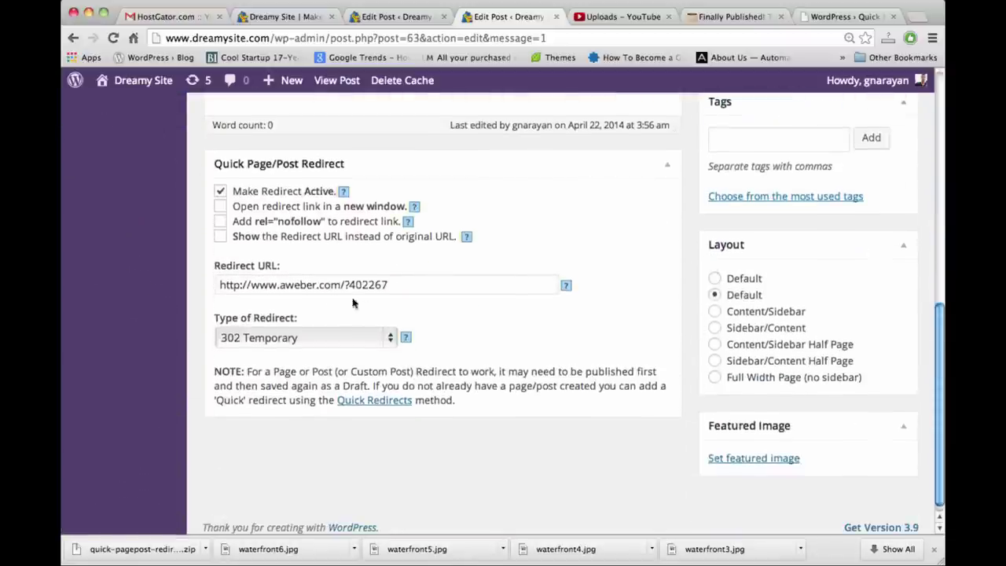
click(315, 288)
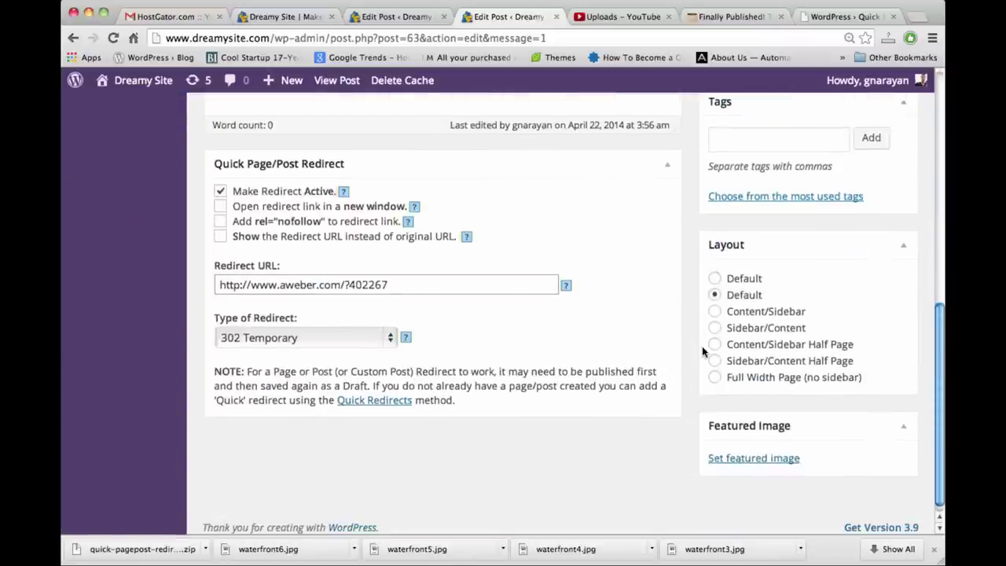
scroll(412, 283, up, 7)
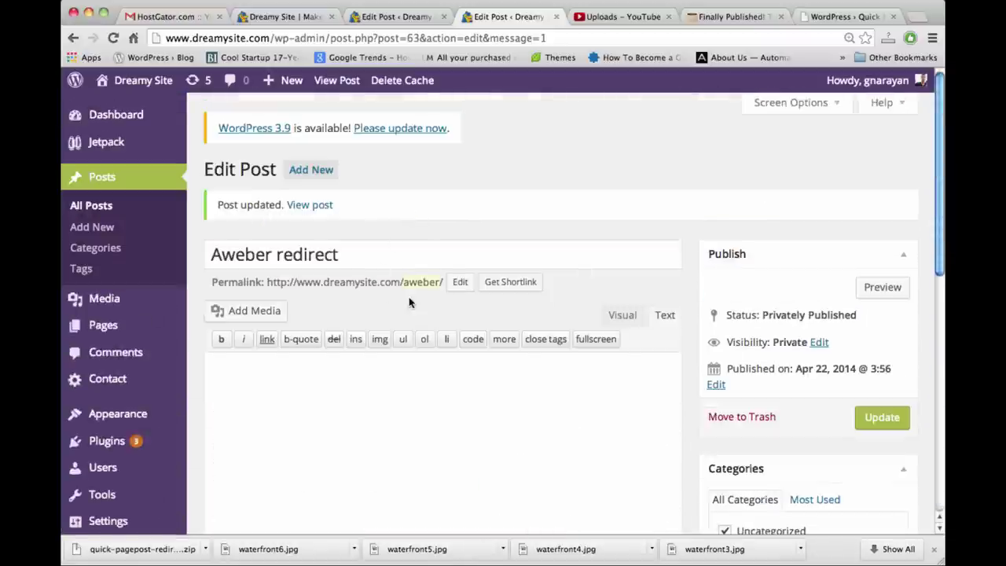
scroll(654, 344, down, 7)
scroll(725, 364, down, 2)
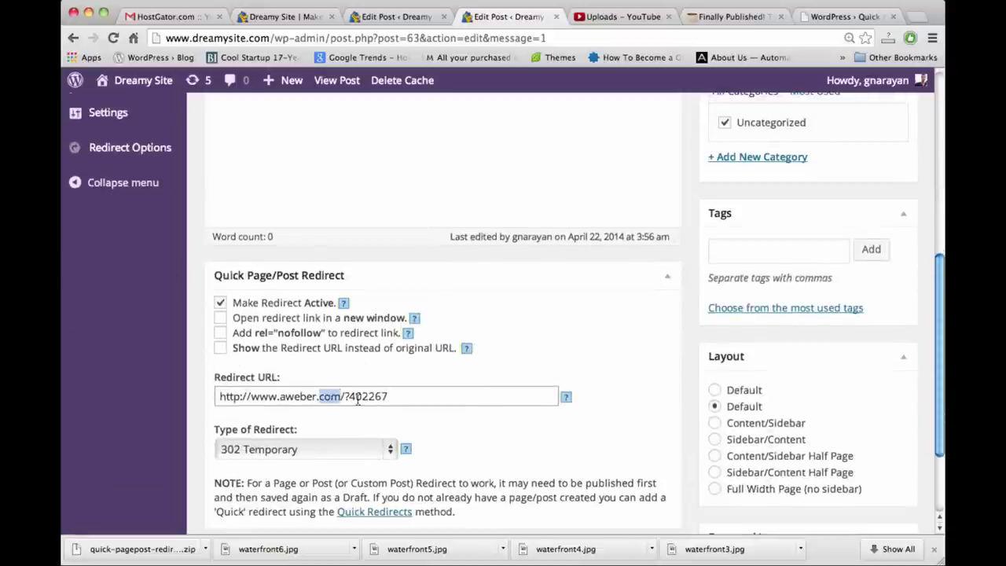
Step: View the live Aweber Review post and follow its Aweber link to confirm it reaches aweber.com
click(427, 14)
click(393, 236)
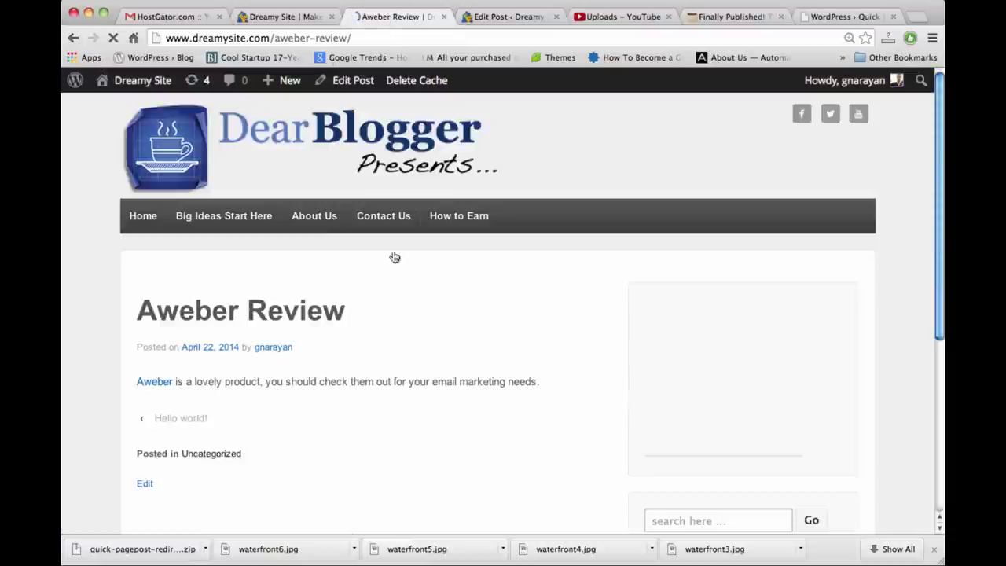
scroll(394, 257, down, 2)
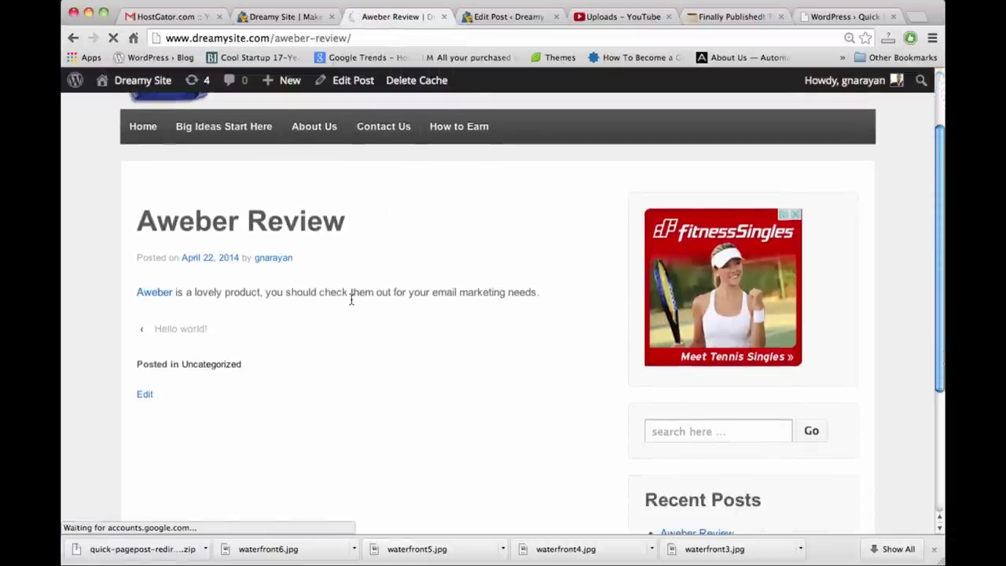
click(158, 298)
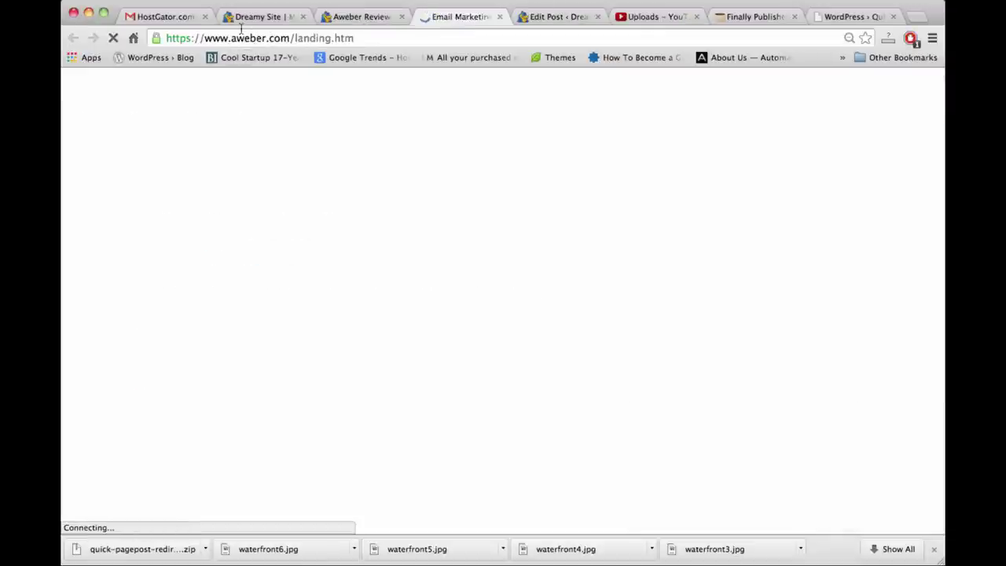
click(293, 39)
click(350, 37)
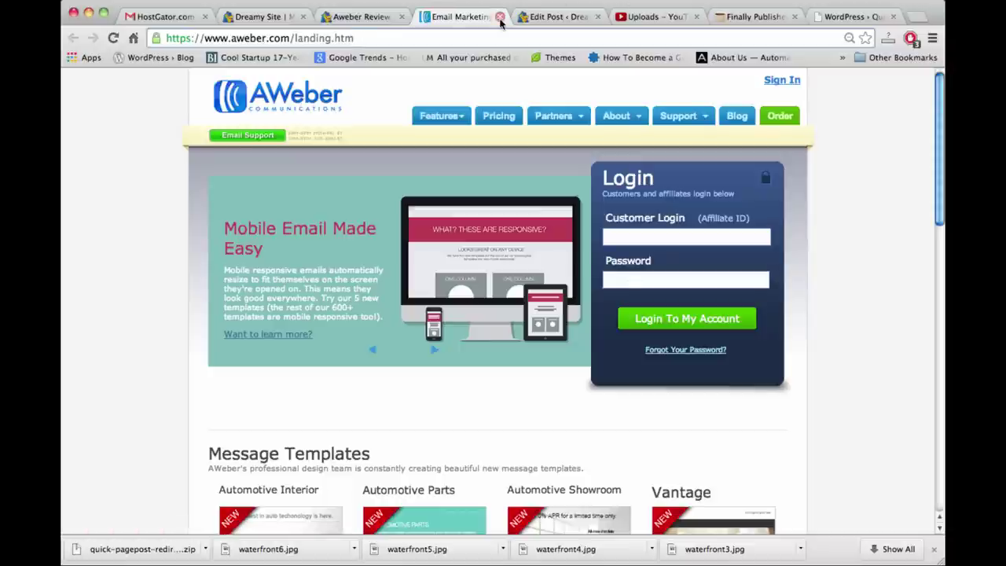
Step: Insert rel="nofollow" into the Aweber Review post's link tag and update the post
click(500, 17)
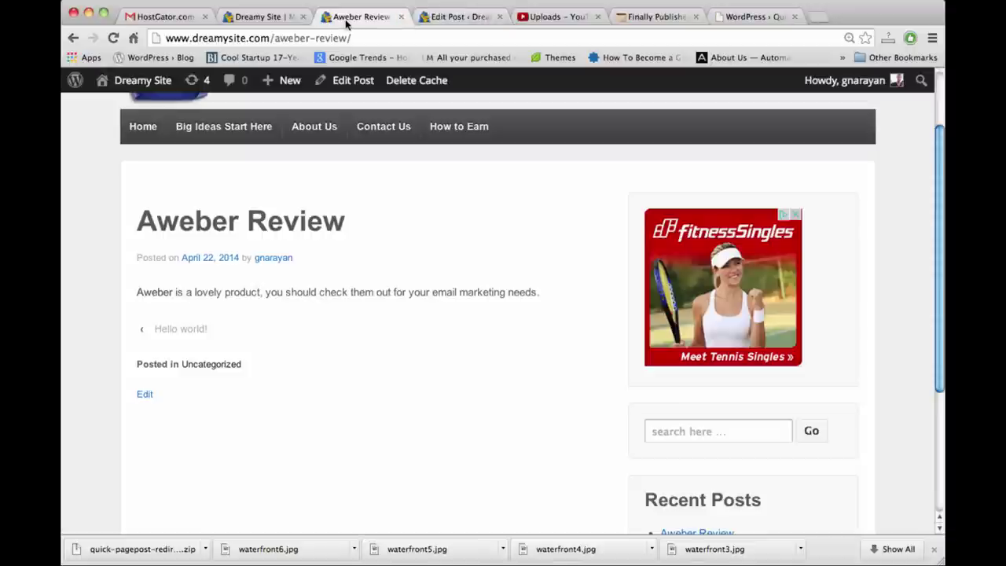
click(336, 81)
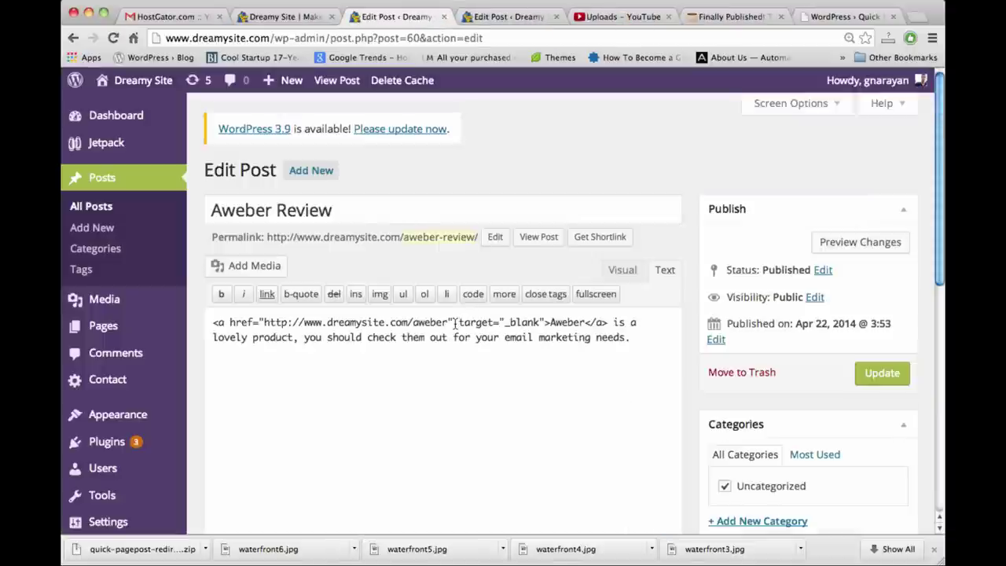
click(455, 324)
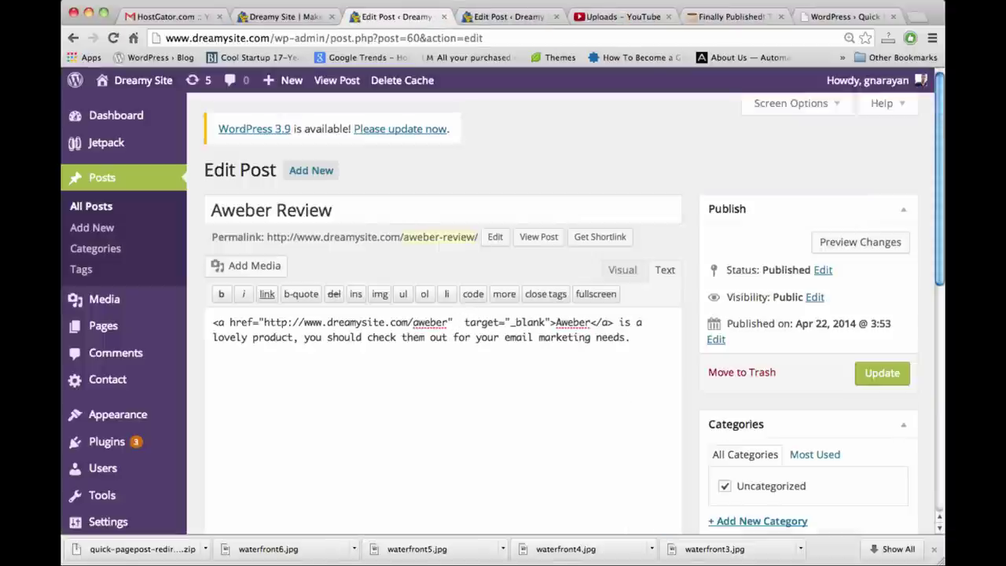
text(rel=)
text("nofoll)
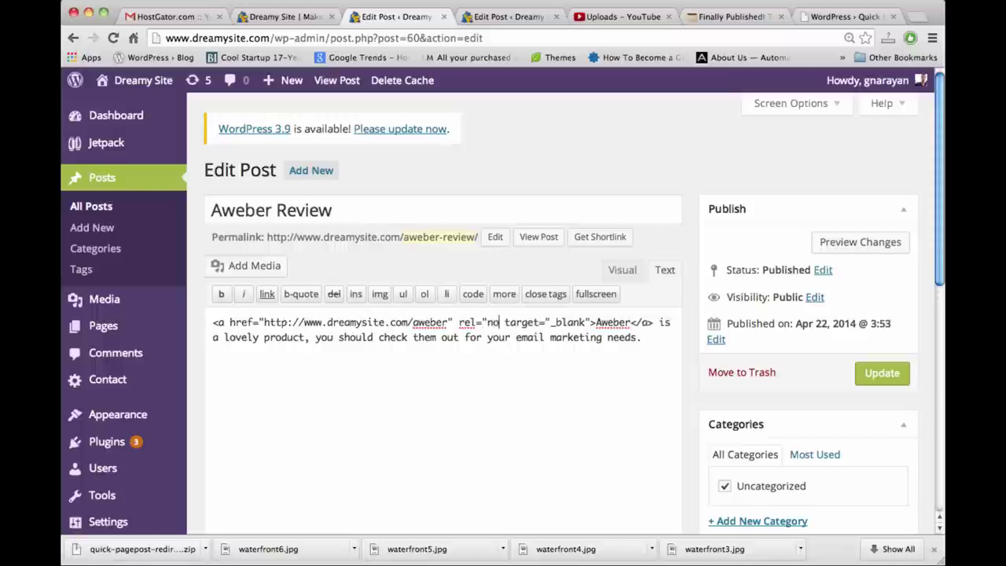
text(ow")
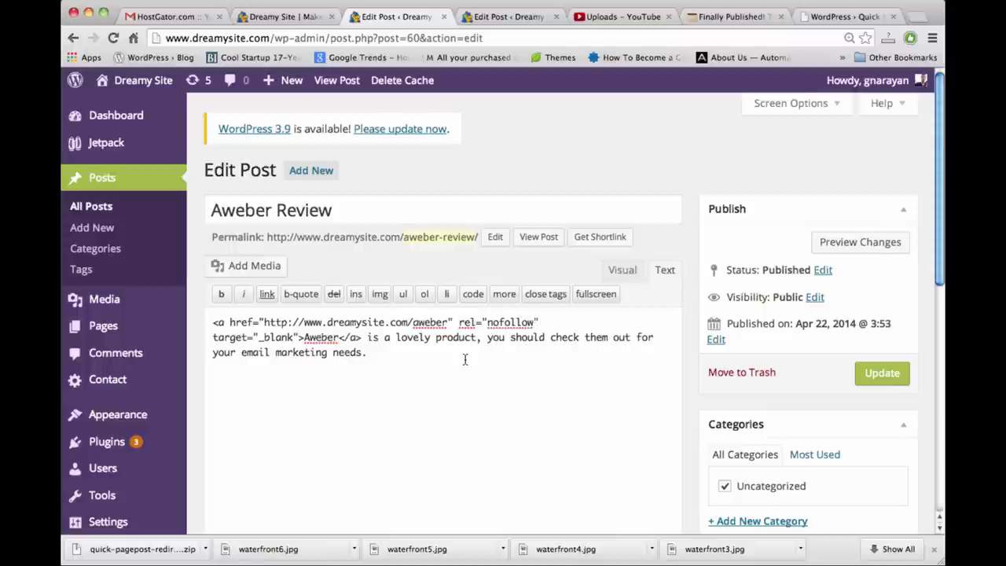
click(883, 378)
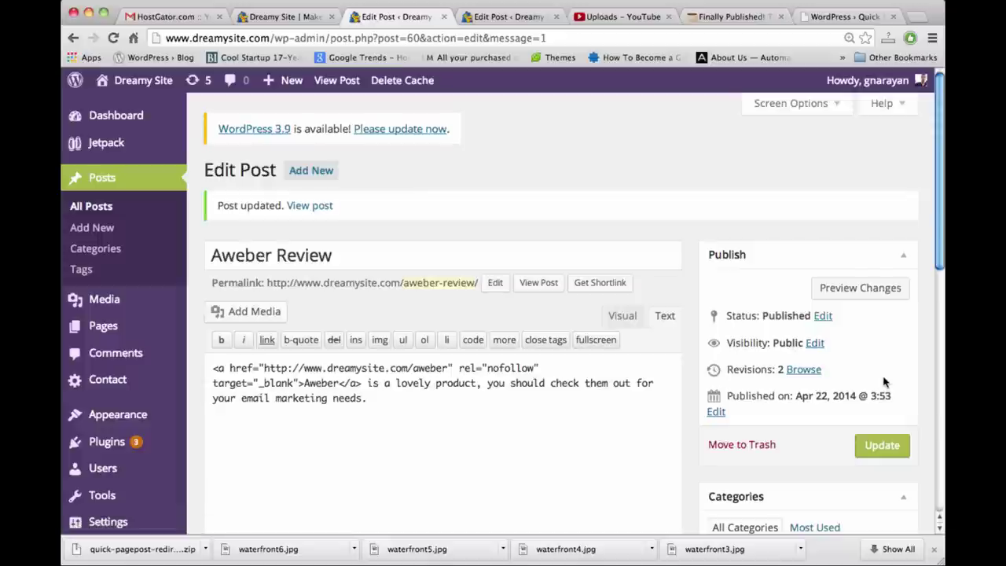
Step: Follow the Aweber link in the published Aweber Review post to confirm it reaches aweber.com, then close that page
click(569, 382)
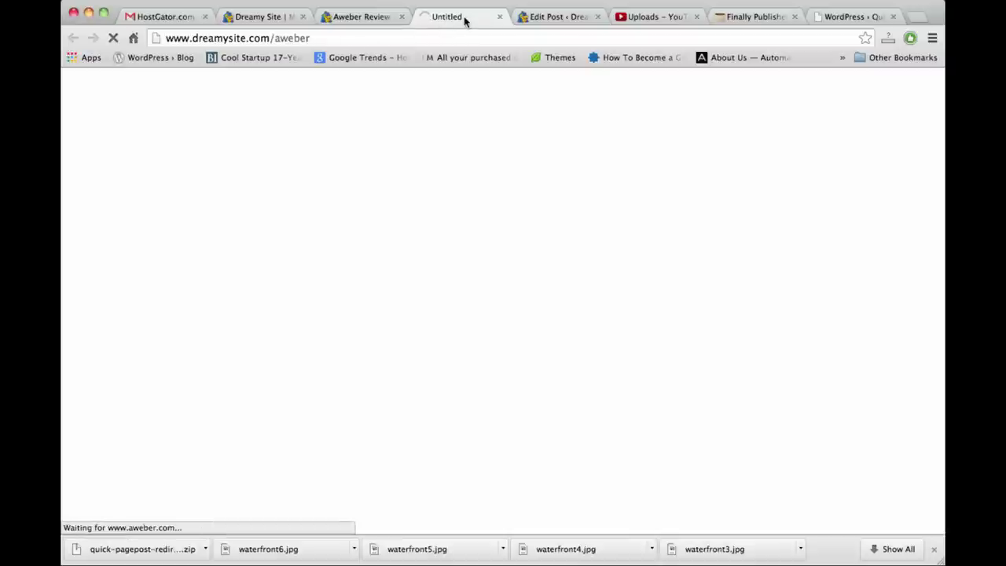
click(359, 17)
click(454, 19)
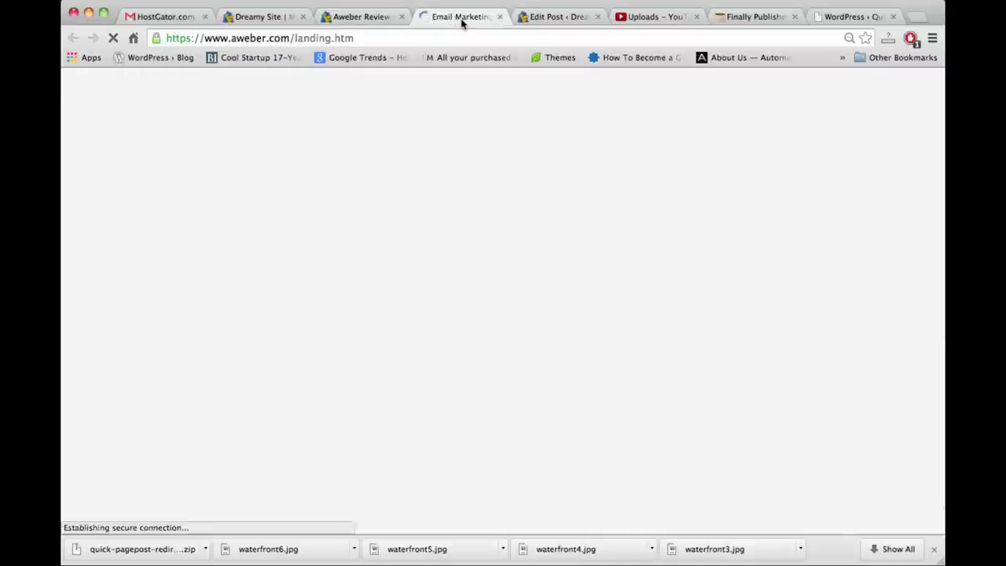
click(376, 17)
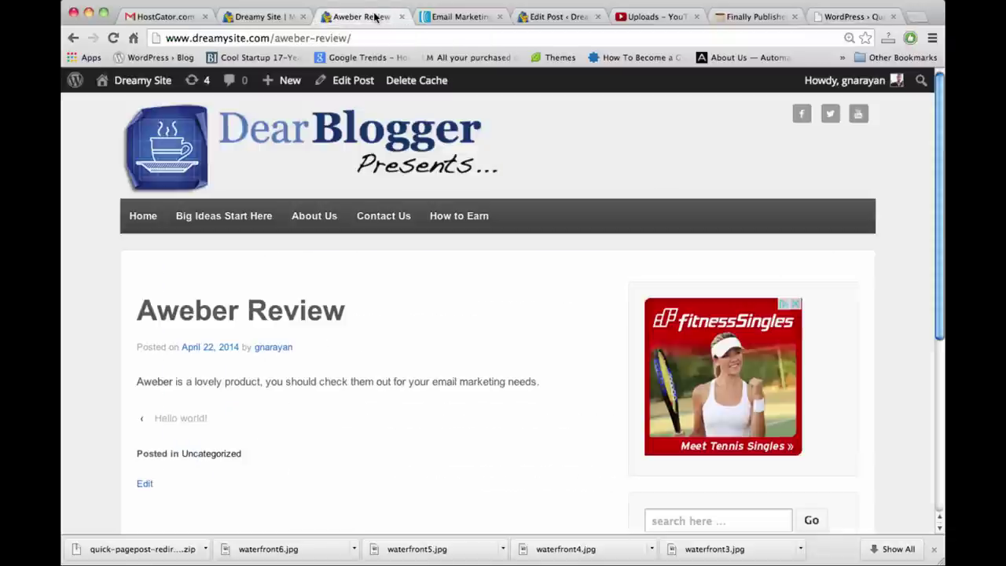
click(153, 383)
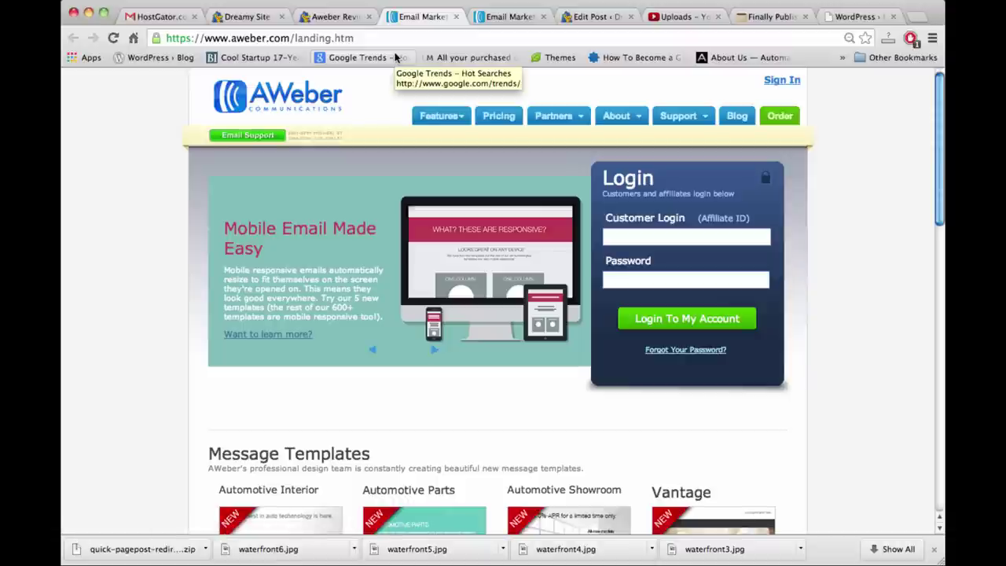
click(456, 16)
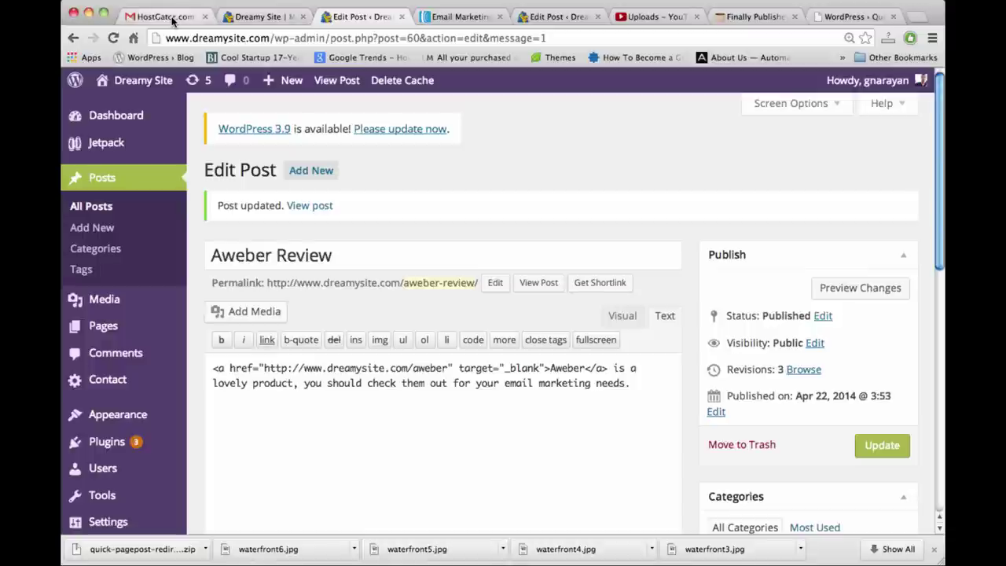
Step: Open the HostGator account-info email and follow its 'Your Control Panel' link into a new tab
click(172, 17)
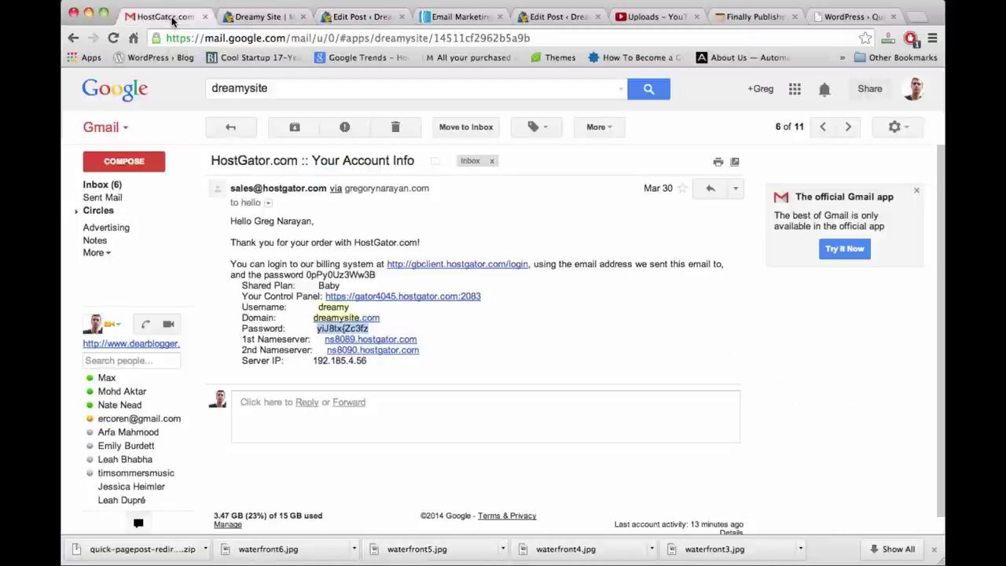
click(402, 298)
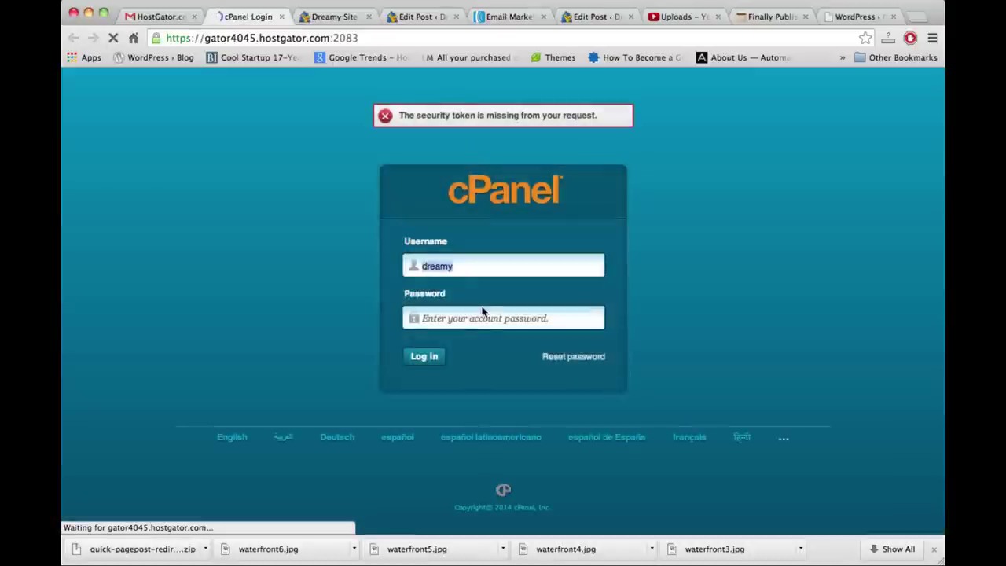
Step: Log in to cPanel and open File Manager at the dreamysite.com public_html with hidden files shown
key(super+v)
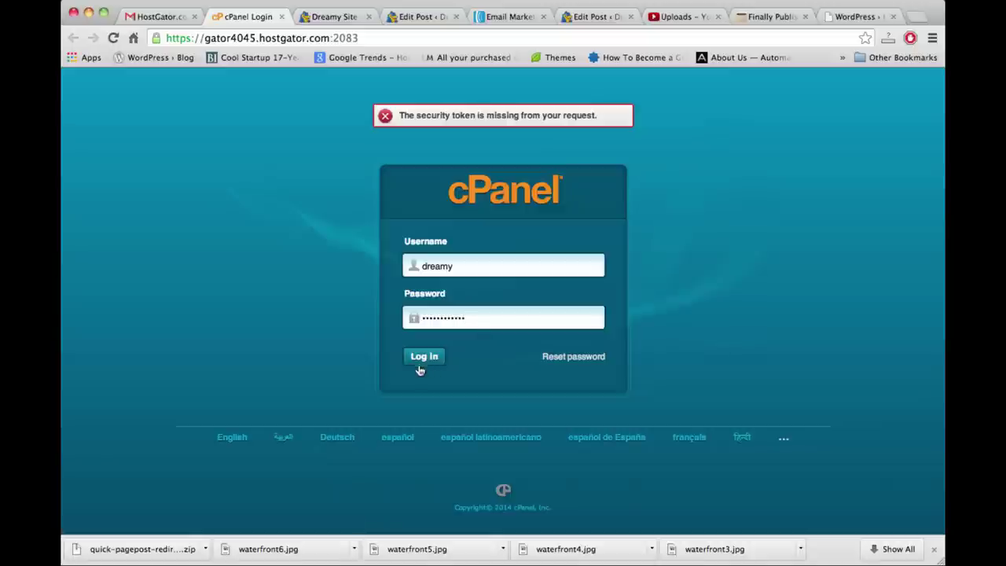
click(420, 360)
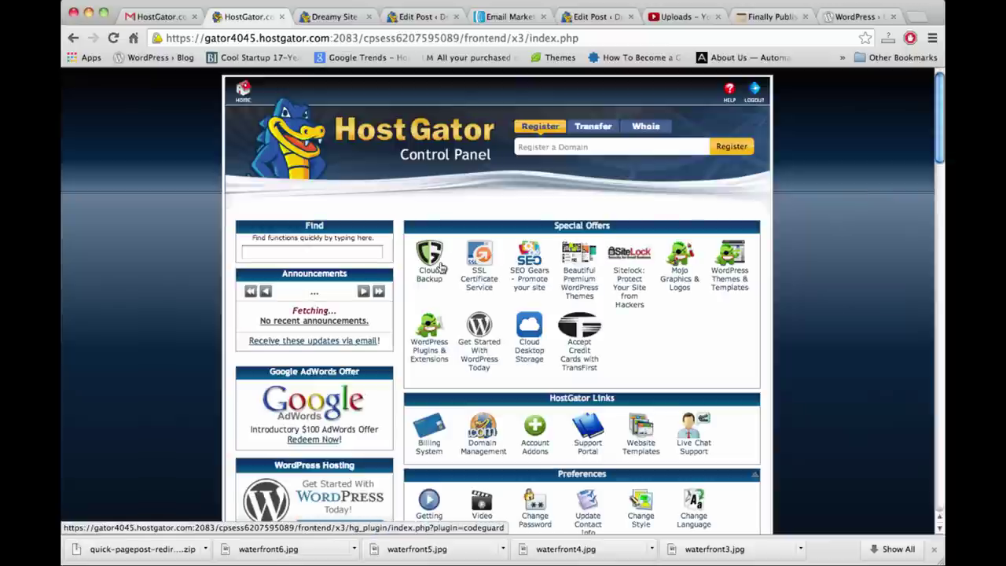
scroll(810, 353, down, 5)
scroll(810, 353, down, 2)
scroll(579, 344, down, 6)
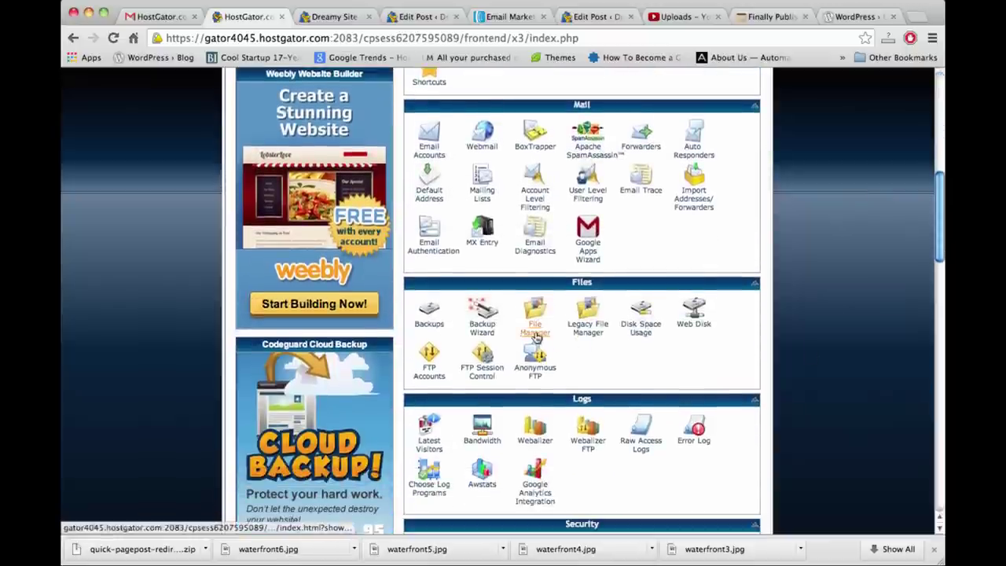
click(536, 324)
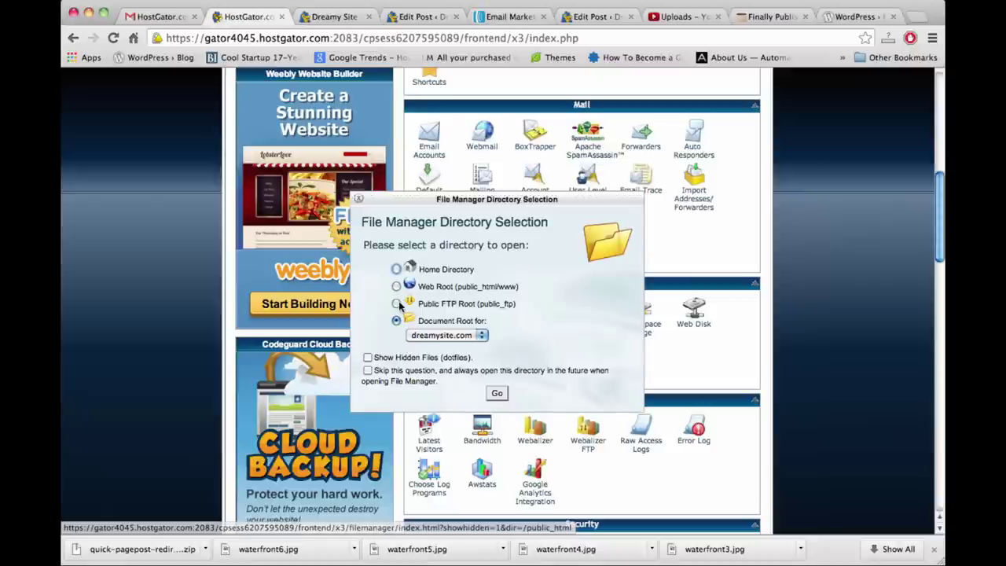
click(368, 358)
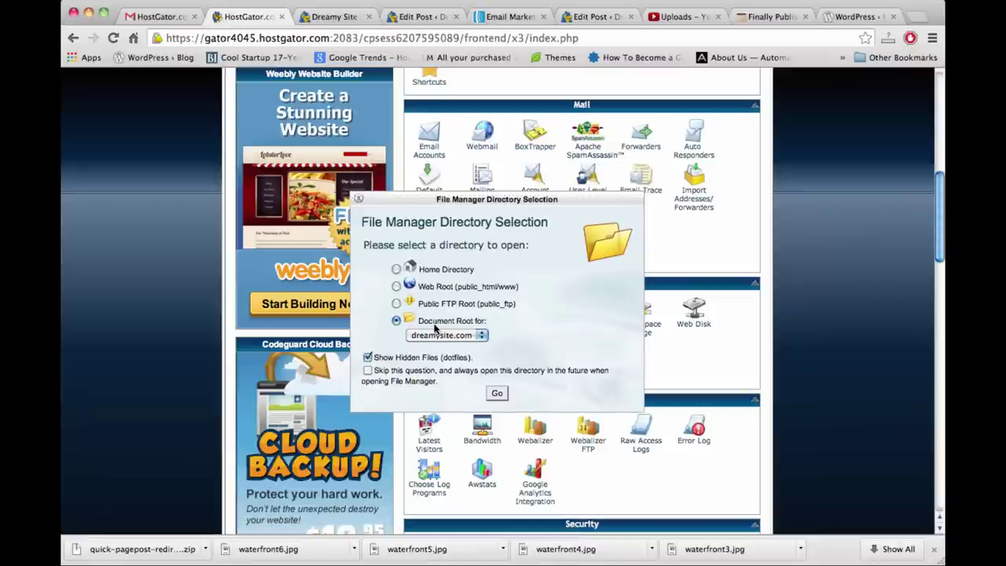
click(499, 394)
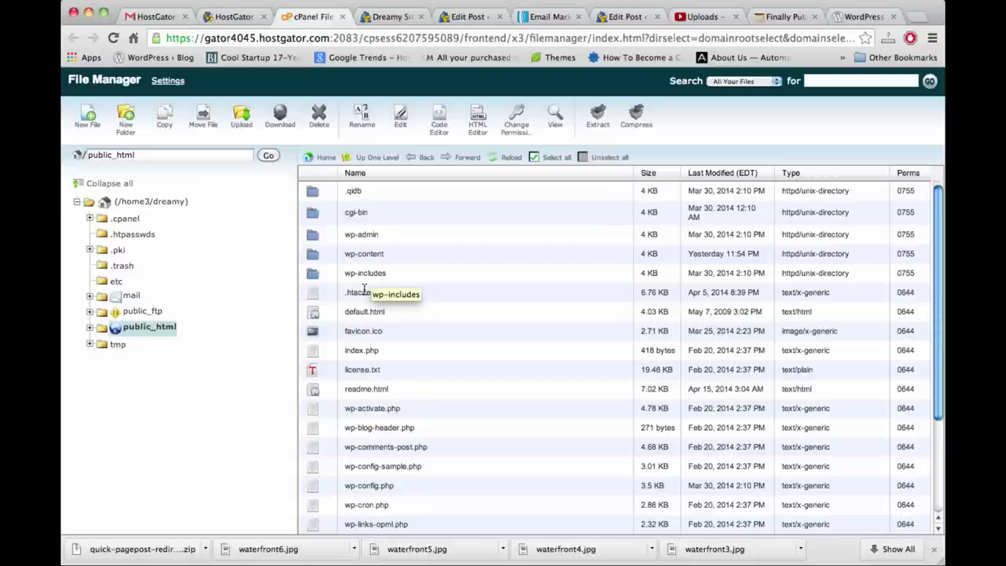
Step: Select .htaccess, review the Quick Page/Post Redirect plugin page, and return to the installed plugins list
click(360, 292)
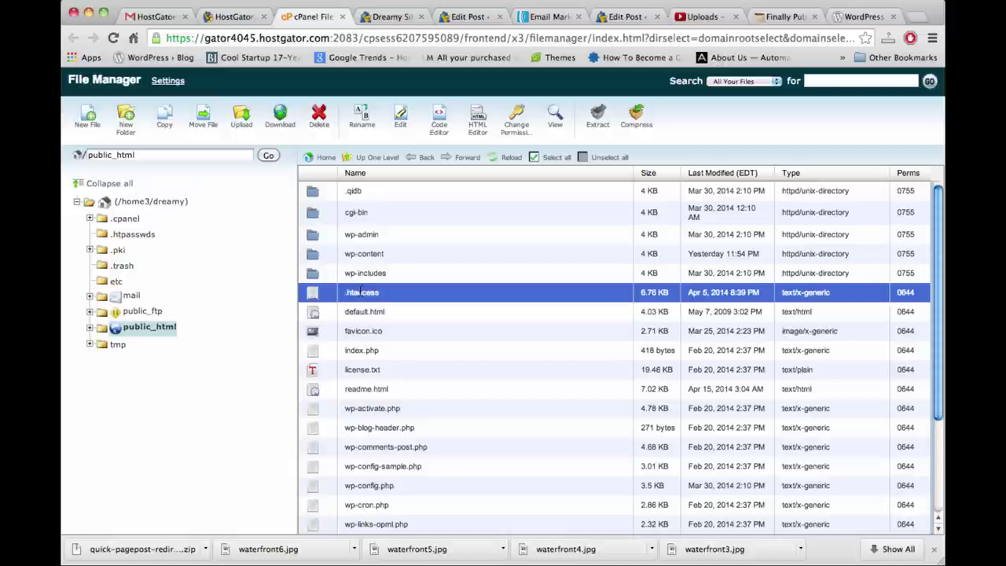
click(865, 18)
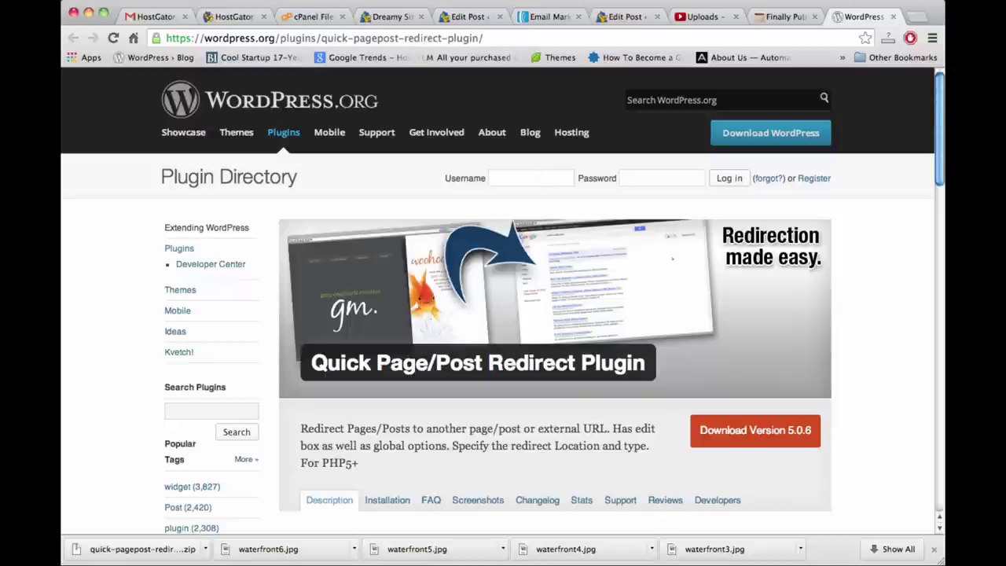
click(472, 15)
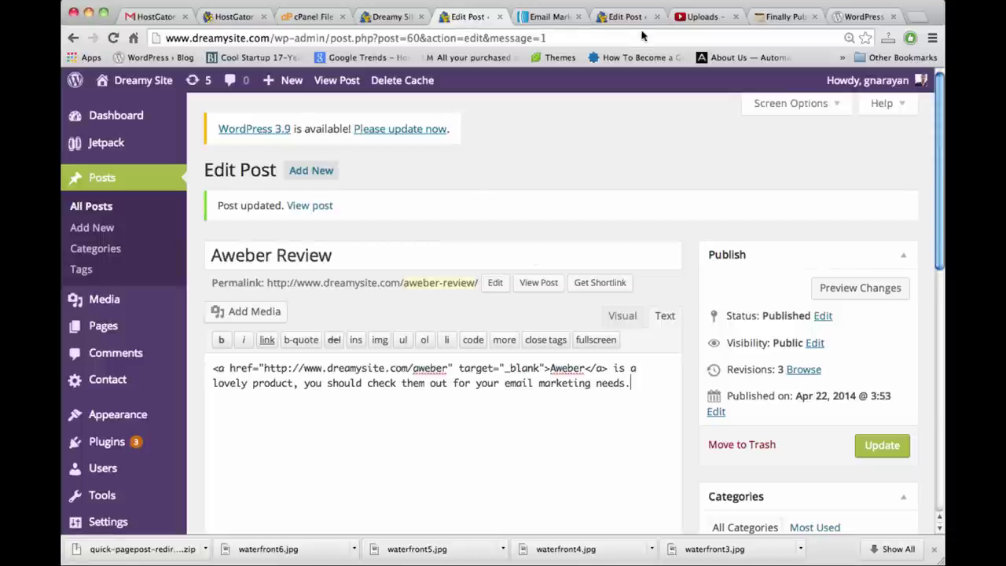
key(super+bracketleft)
Step: Deactivate the Quick Page/Post Redirect plugin and open .htaccess in the File Manager editor
click(265, 273)
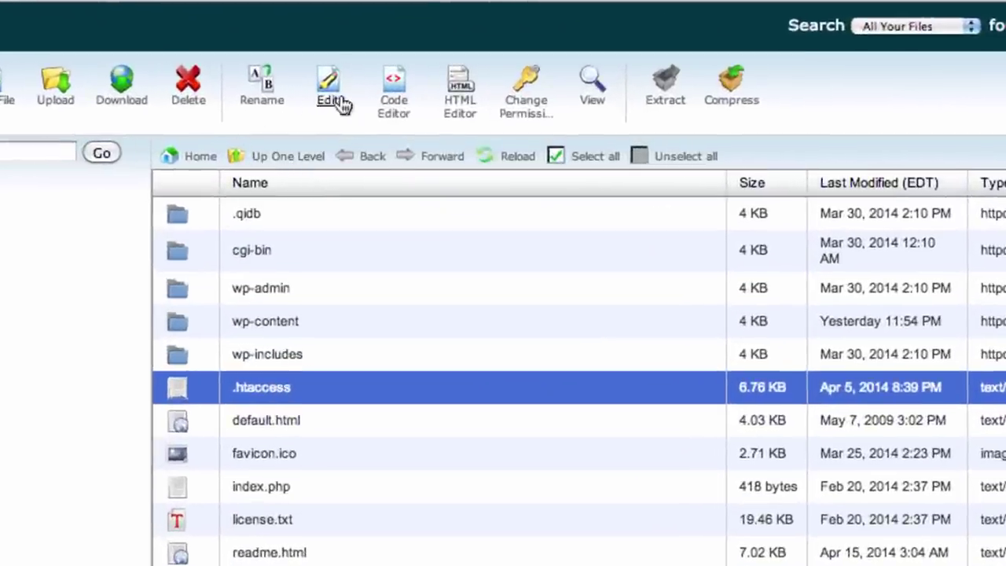
click(328, 102)
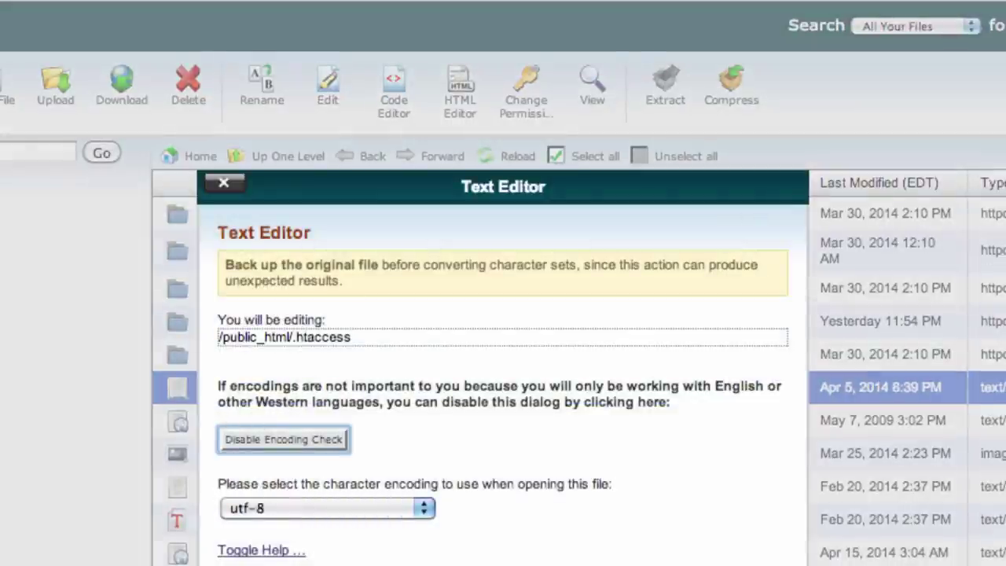
key(Return)
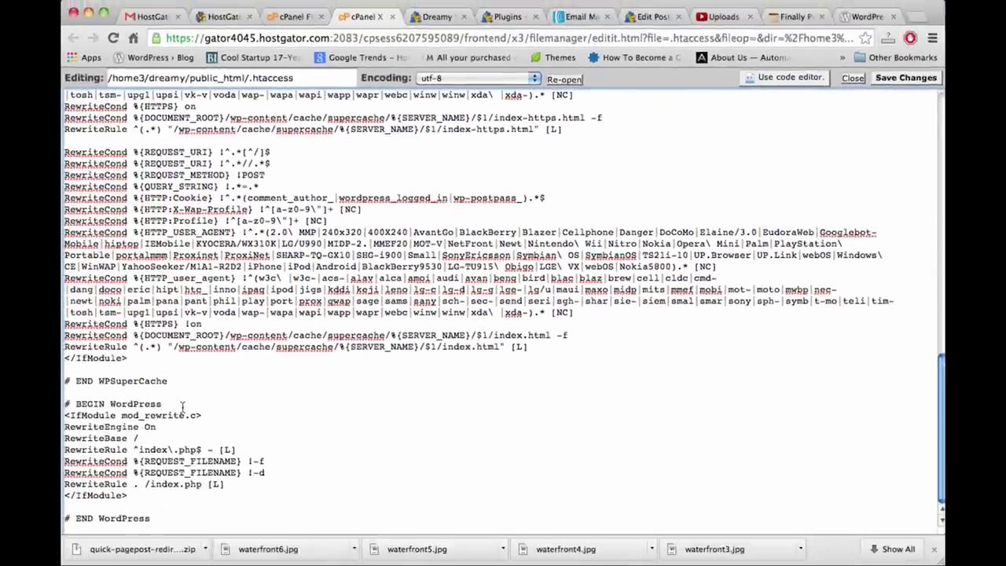
Step: Add and then remove blank lines after # BEGIN WordPress, and select all the .htaccess text
click(182, 406)
key(Return)
key(Return)
key(Return)
key(Up)
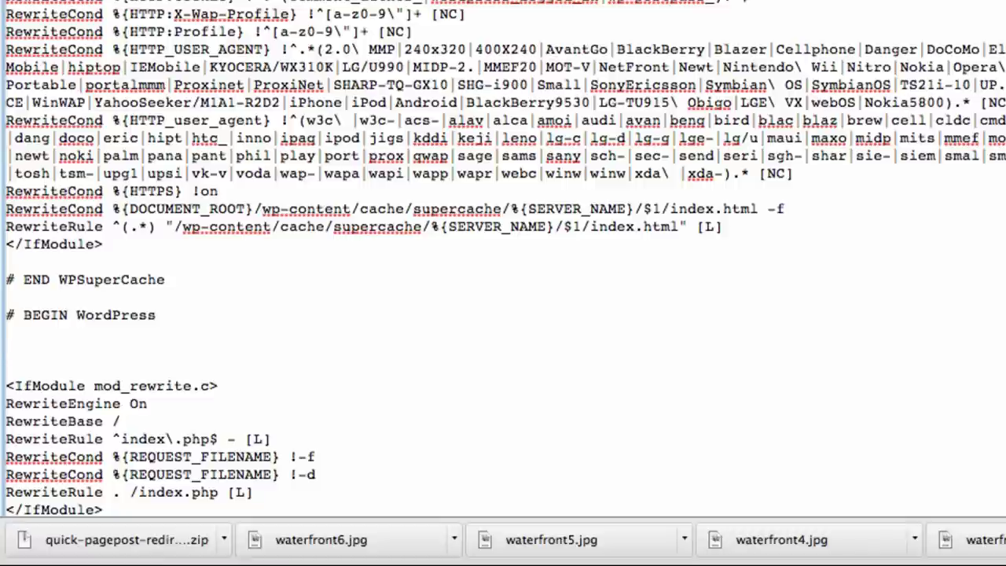
key(BackSpace)
key(BackSpace)
key(Delete)
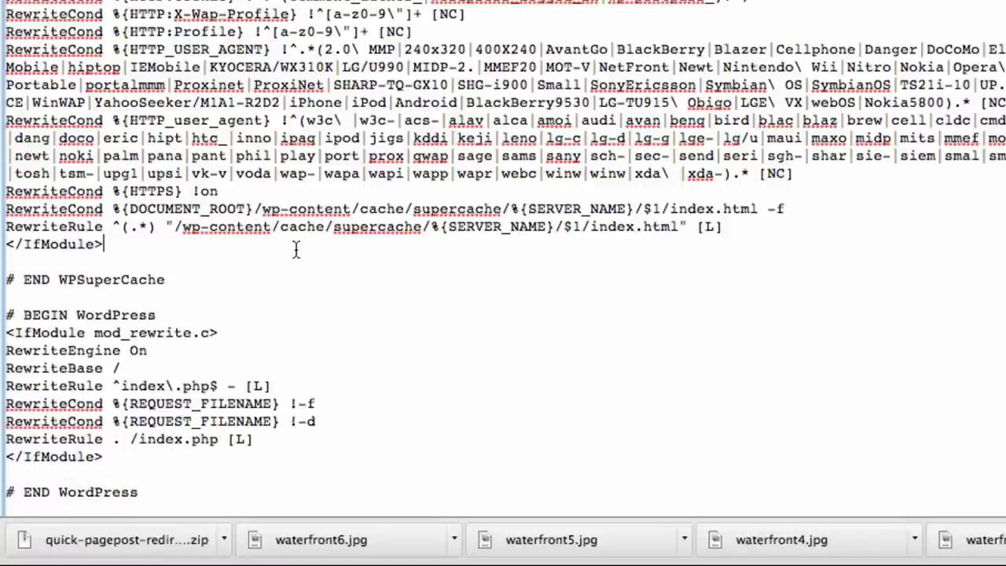
key(super+a)
key(ctrl+Up)
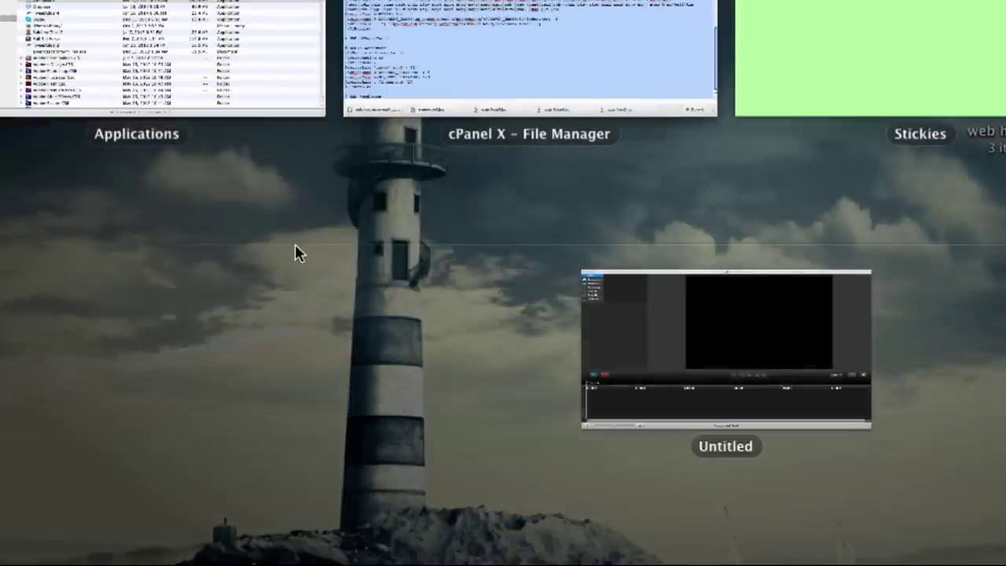
click(849, 47)
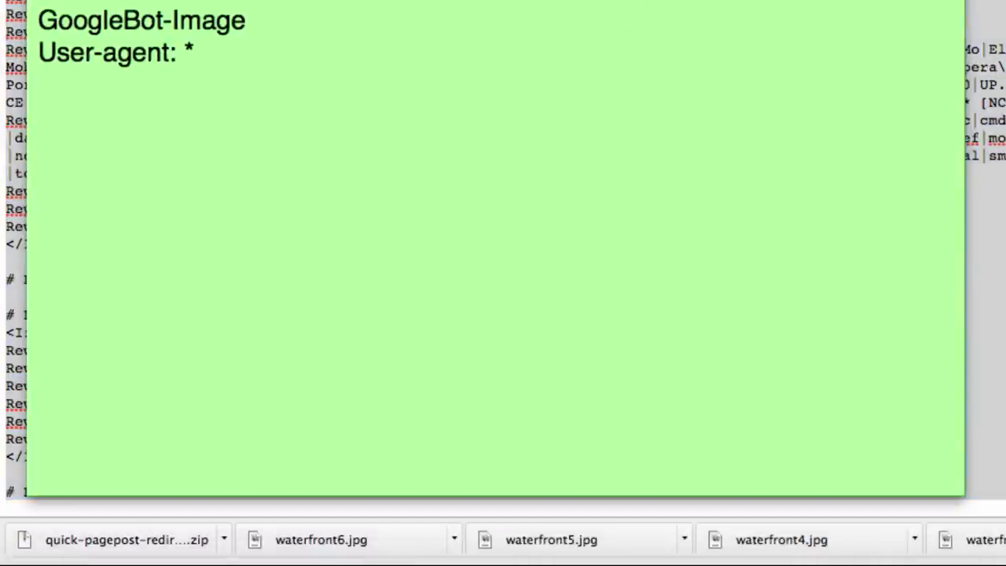
key(super+Tab)
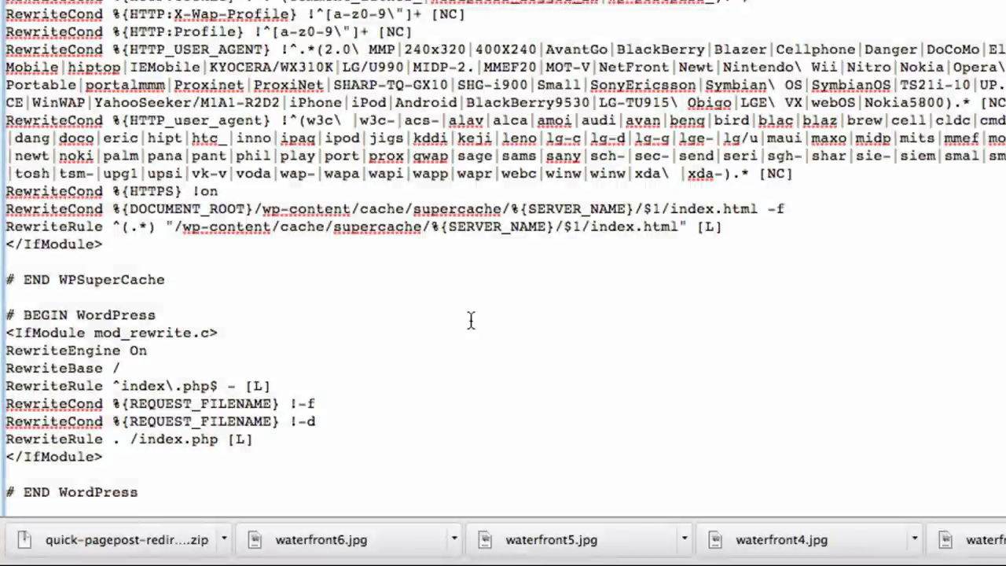
click(158, 316)
key(Return)
key(Return)
key(Return)
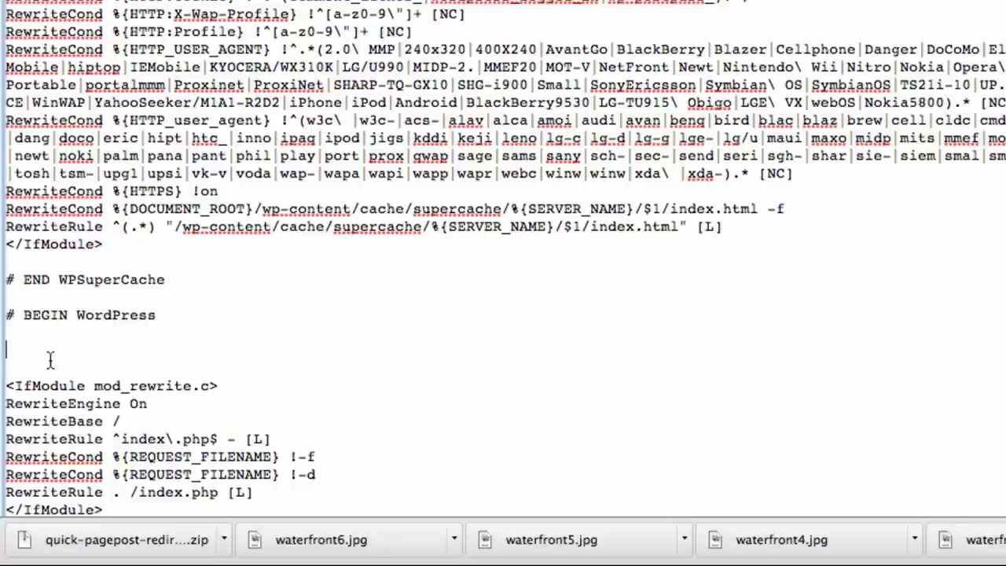
text(redirect 302)
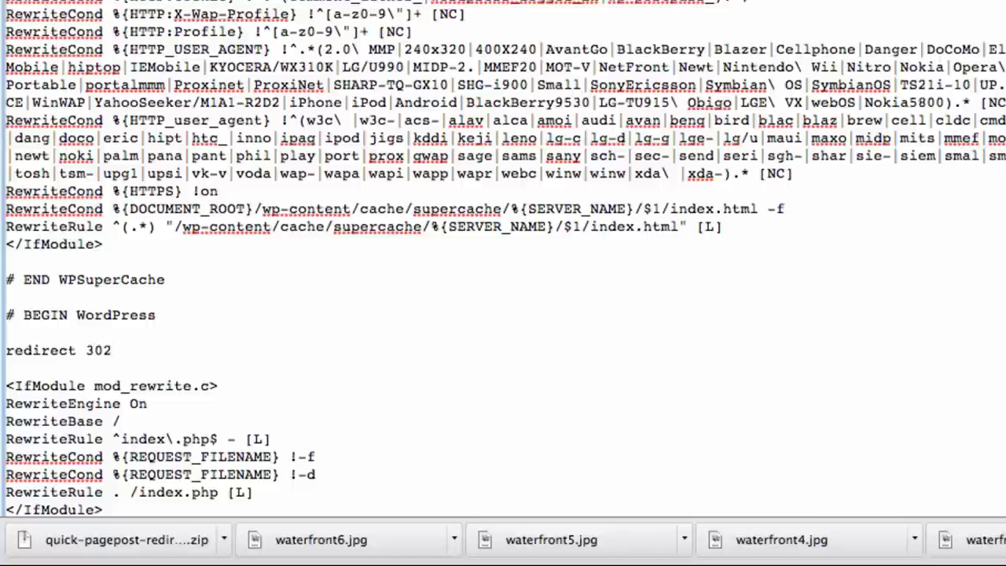
text( /aweber)
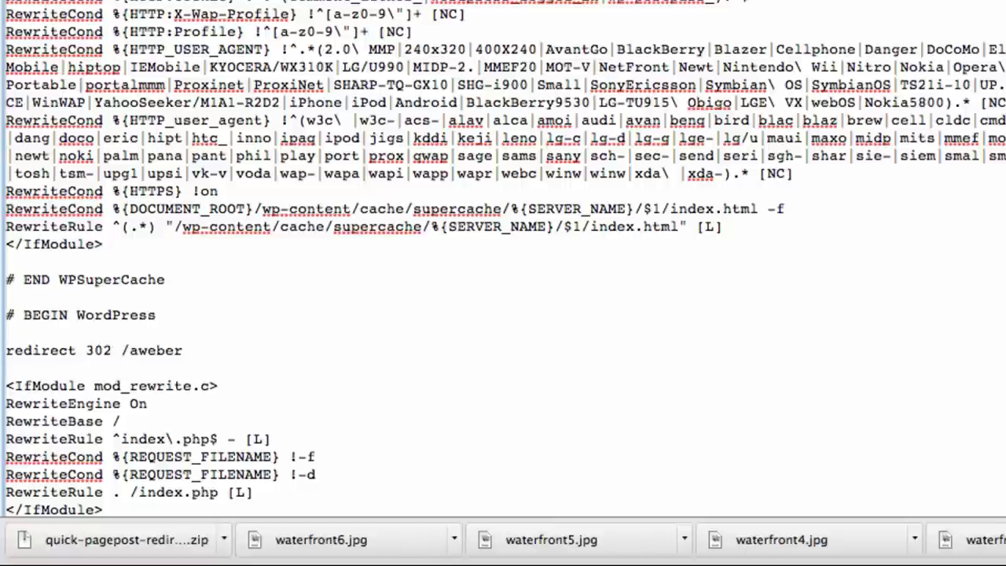
key(super+Tab)
key(super+Tab)
click(560, 168)
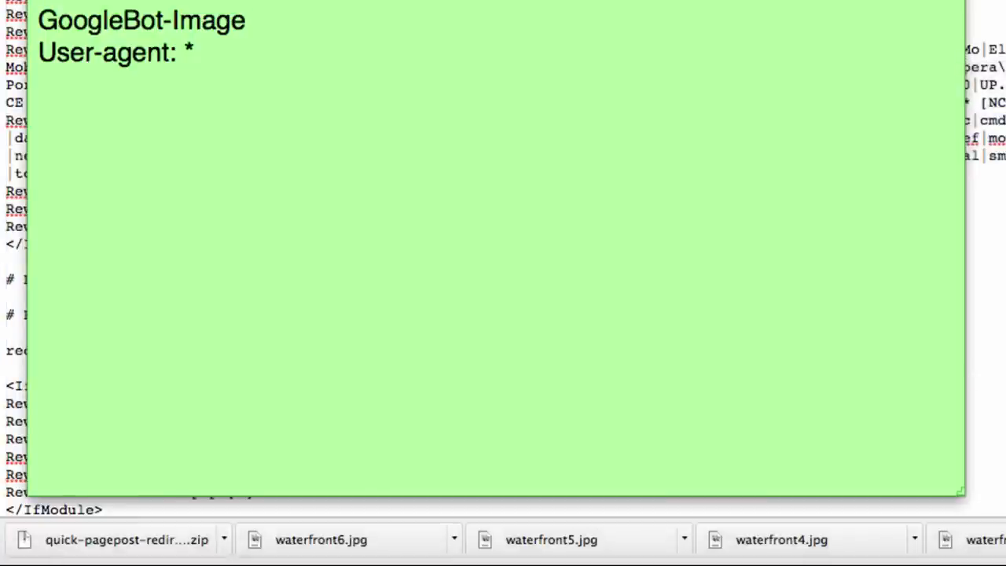
key(super+Tab)
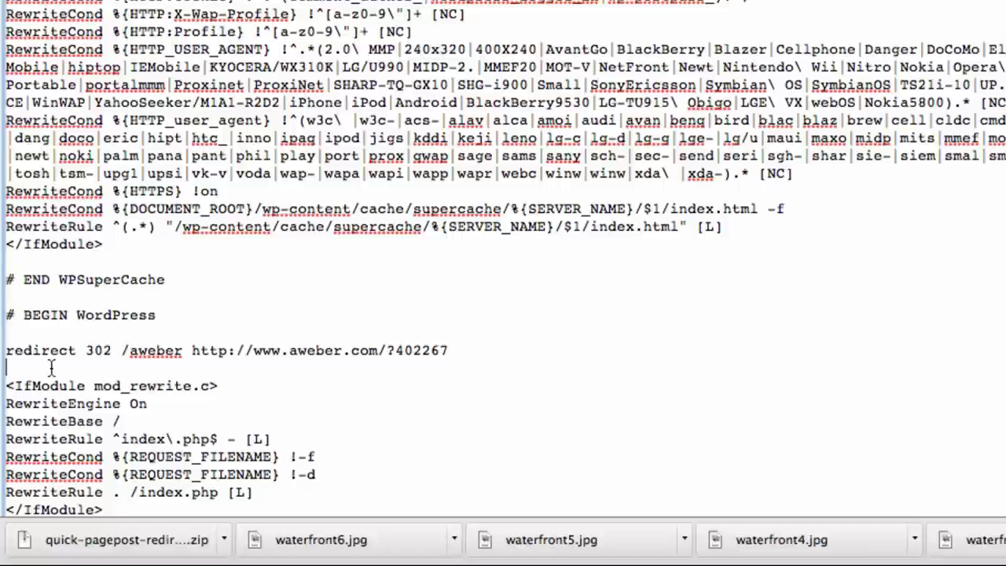
scroll(347, 363, down, 3)
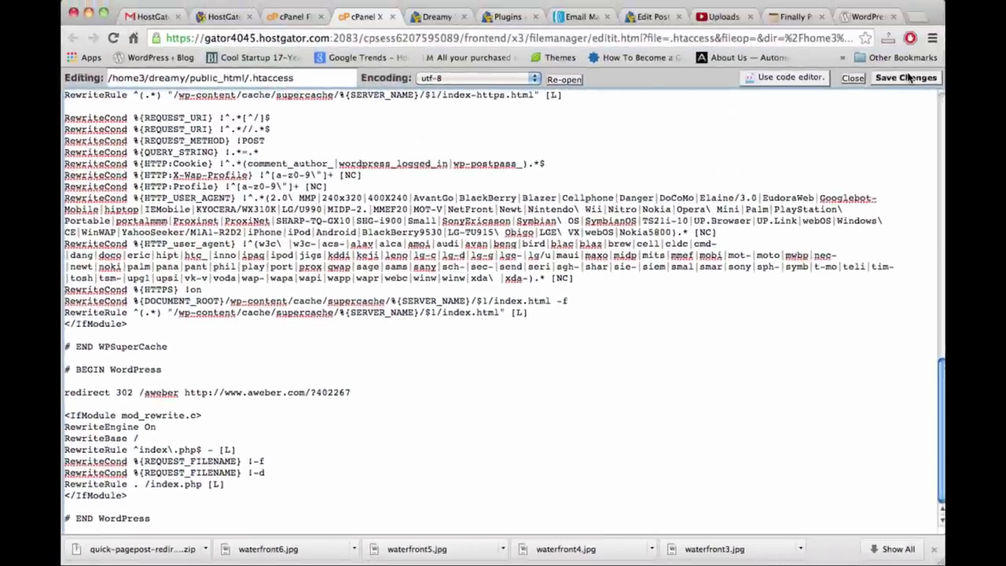
Step: Save the .htaccess changes and close the AWeber landing page
click(908, 77)
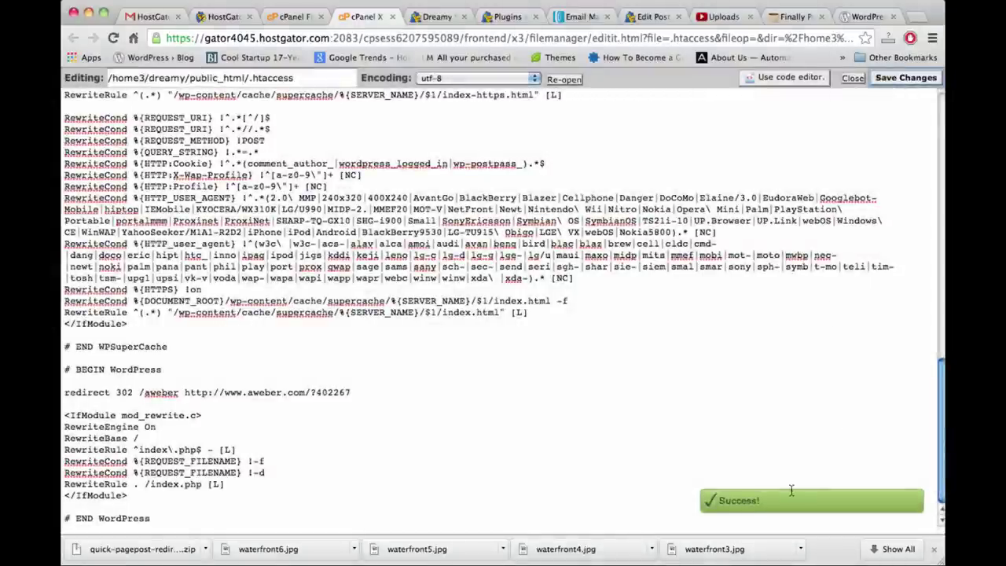
click(543, 17)
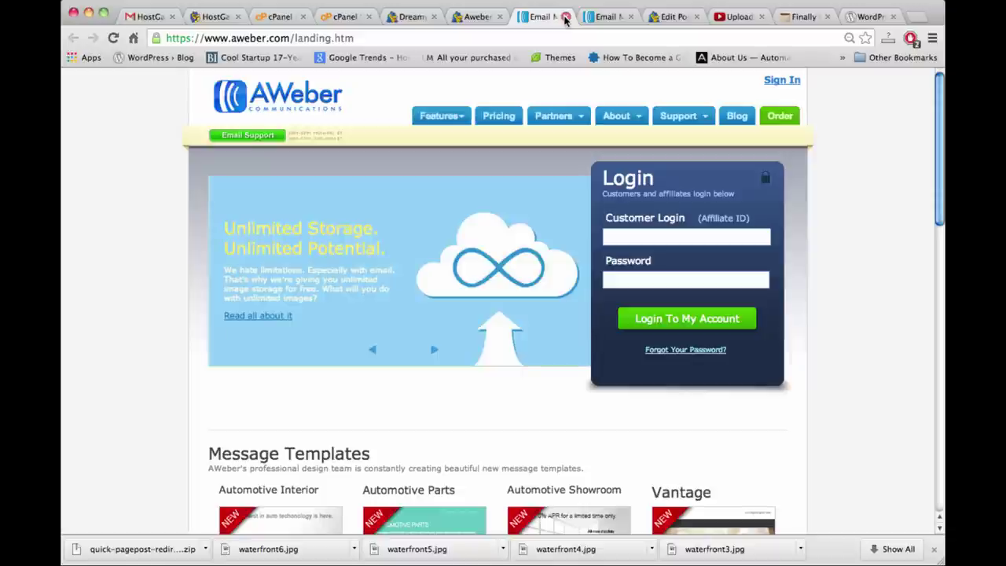
click(564, 16)
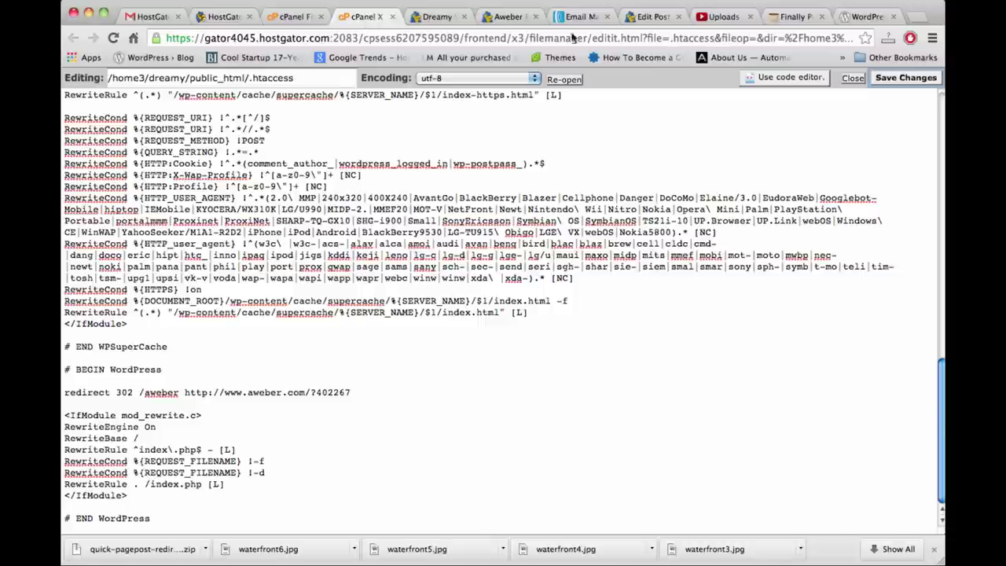
Step: Close the .htaccess editor and create a new file named robots.txt in public_html
click(392, 17)
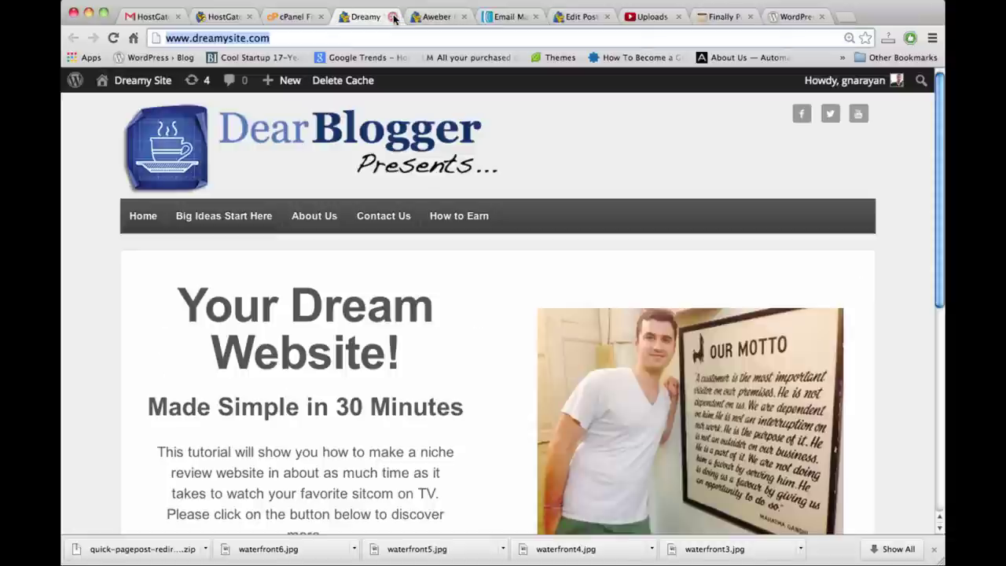
click(273, 19)
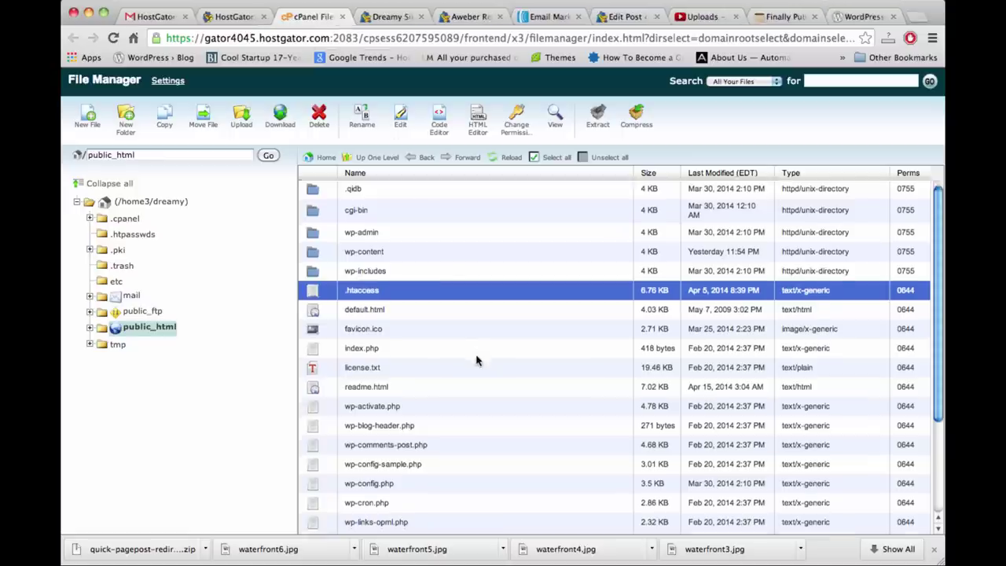
scroll(476, 369, down, 2)
scroll(476, 401, up, 2)
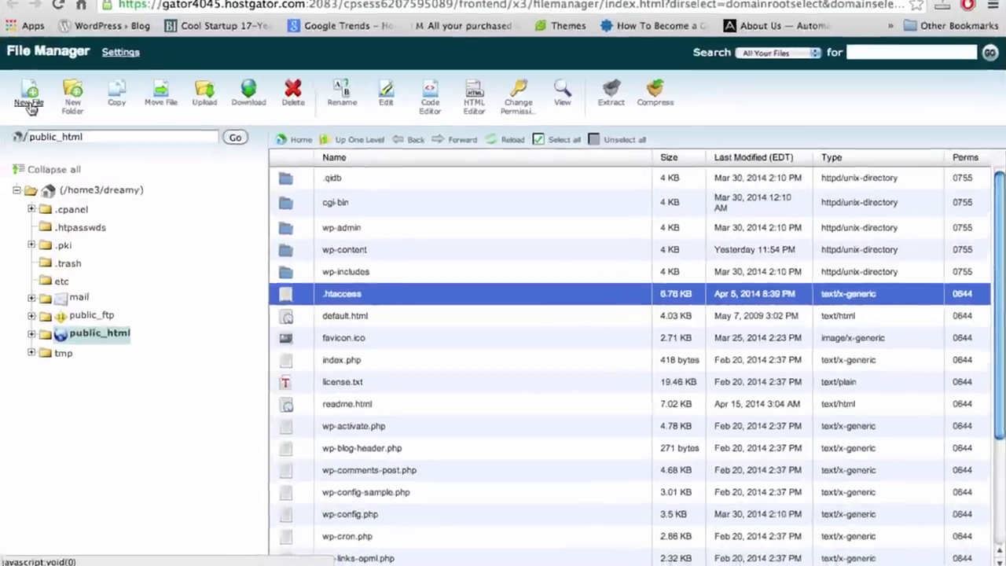
click(87, 117)
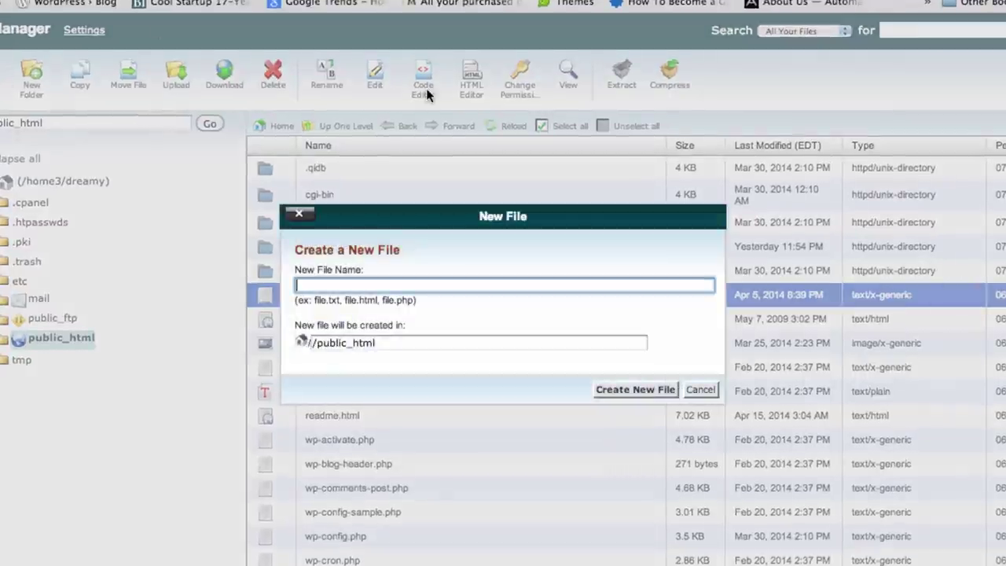
text(robots.txt)
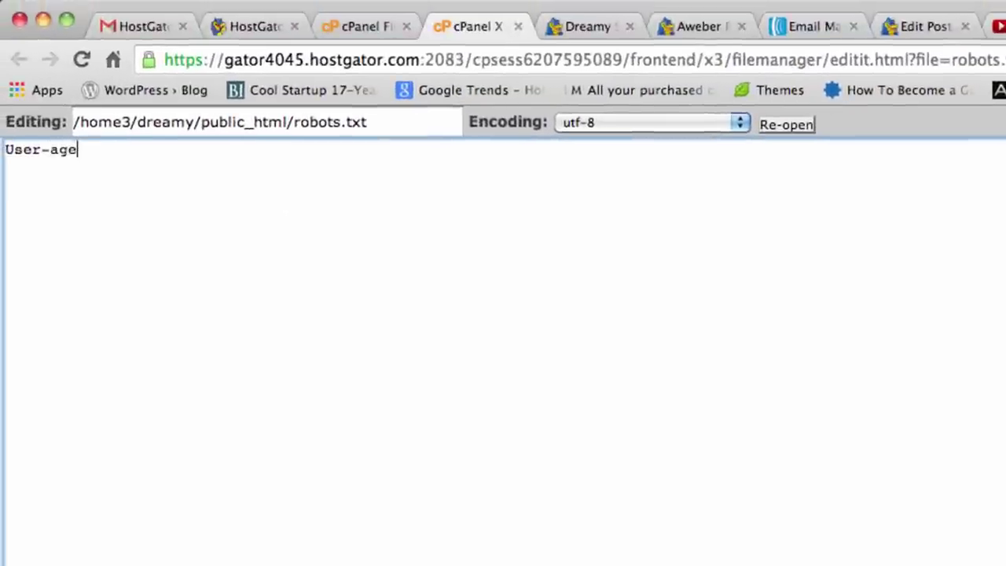
Step: Enter 'User-agent: *' and 'Disallow: /aweber' on separate lines in robots.txt
text(nt: )
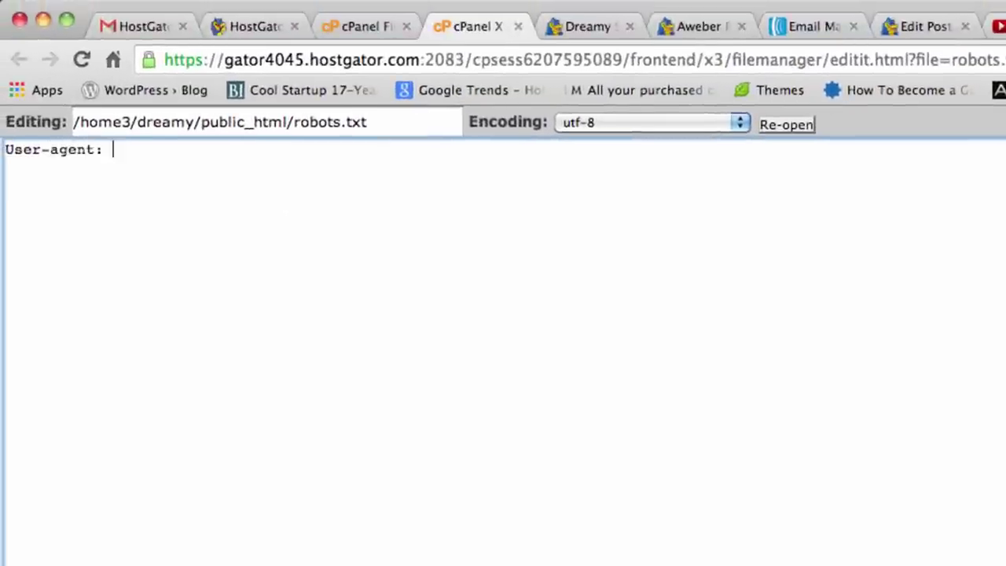
text(*)
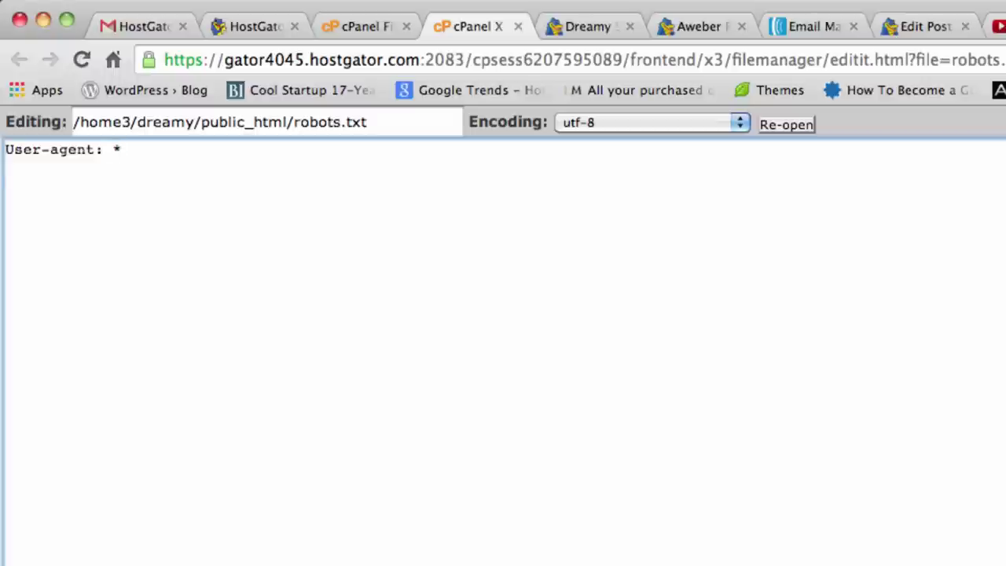
key(Return)
text(Disall)
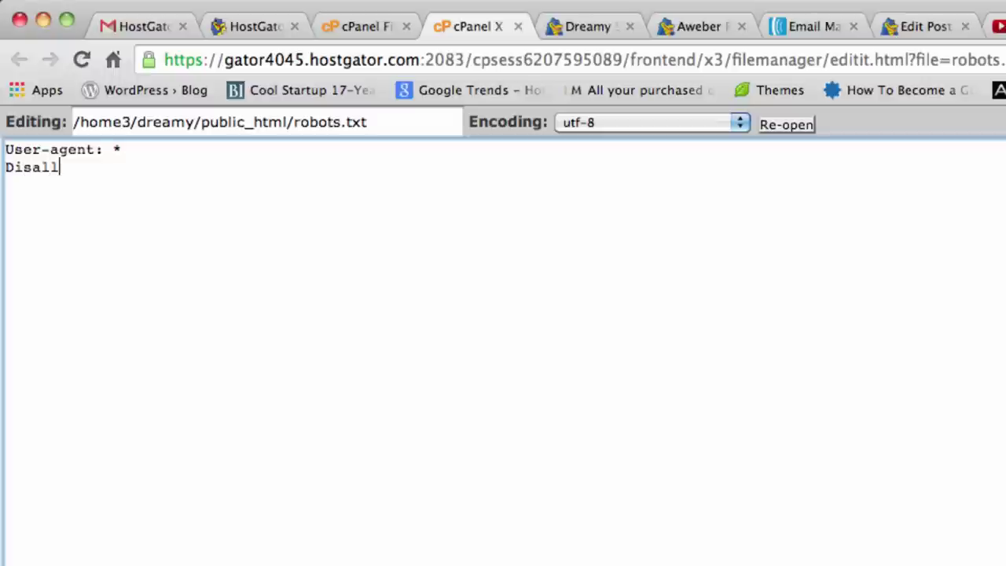
text(ow: /aweber)
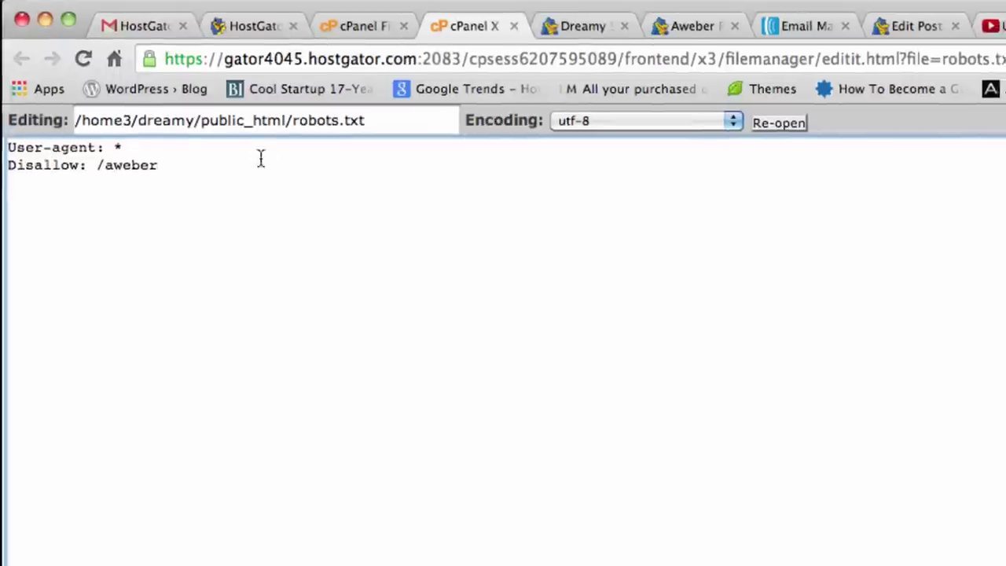
Step: Save robots.txt and close its editor
click(900, 79)
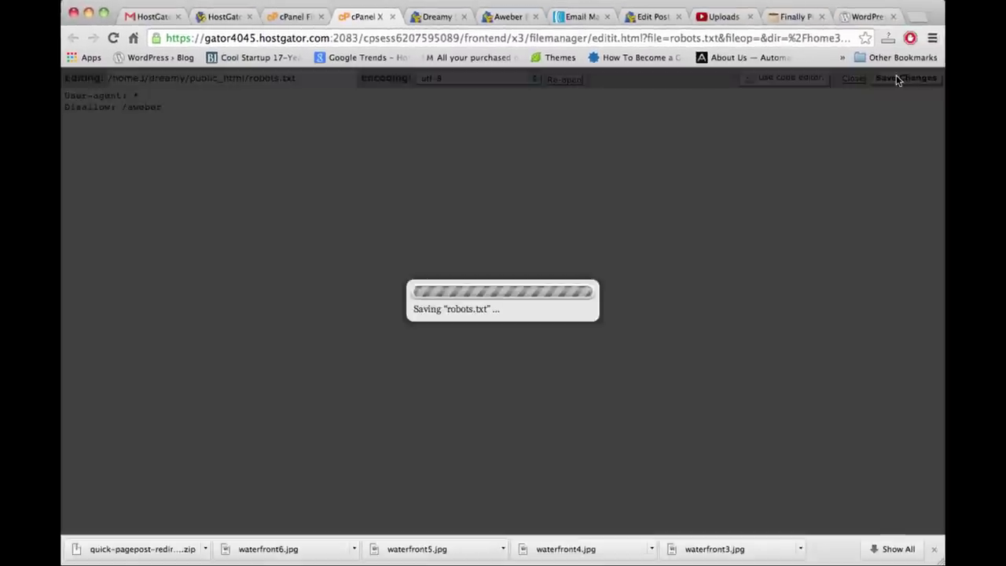
key(ctrl+w)
click(472, 15)
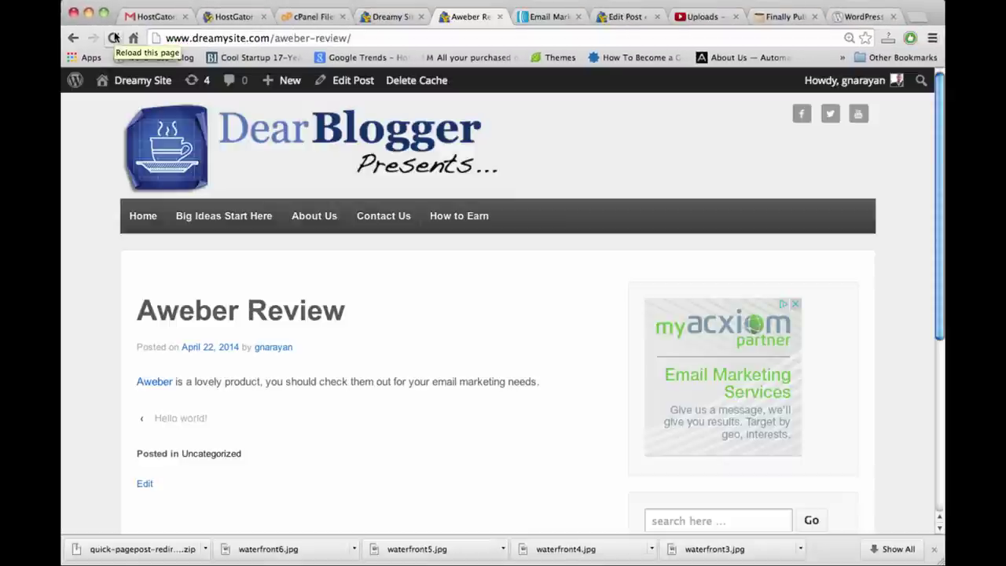
Step: Reload the Aweber Review post, confirm its Aweber link lands on aweber.com, then close that page
click(114, 37)
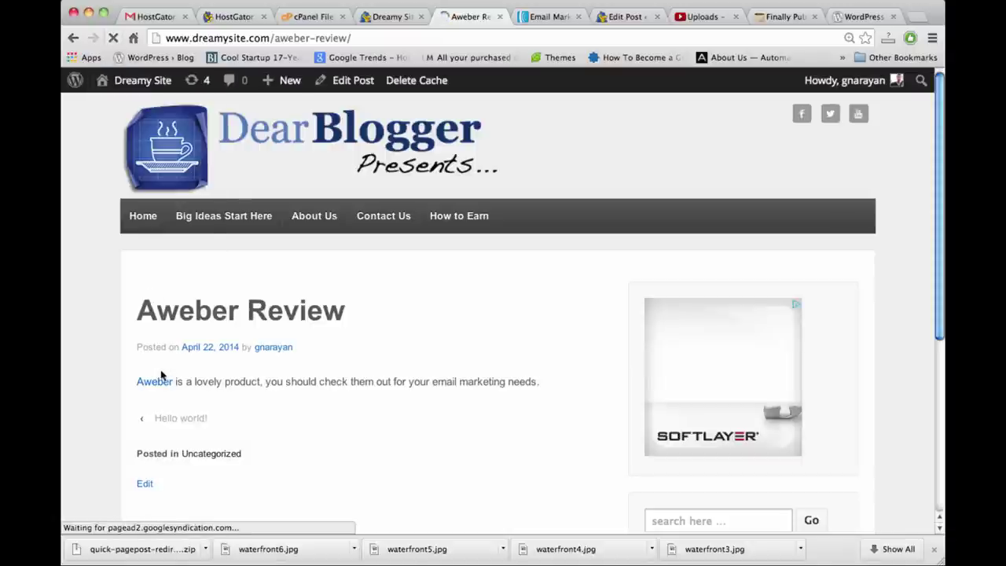
click(160, 384)
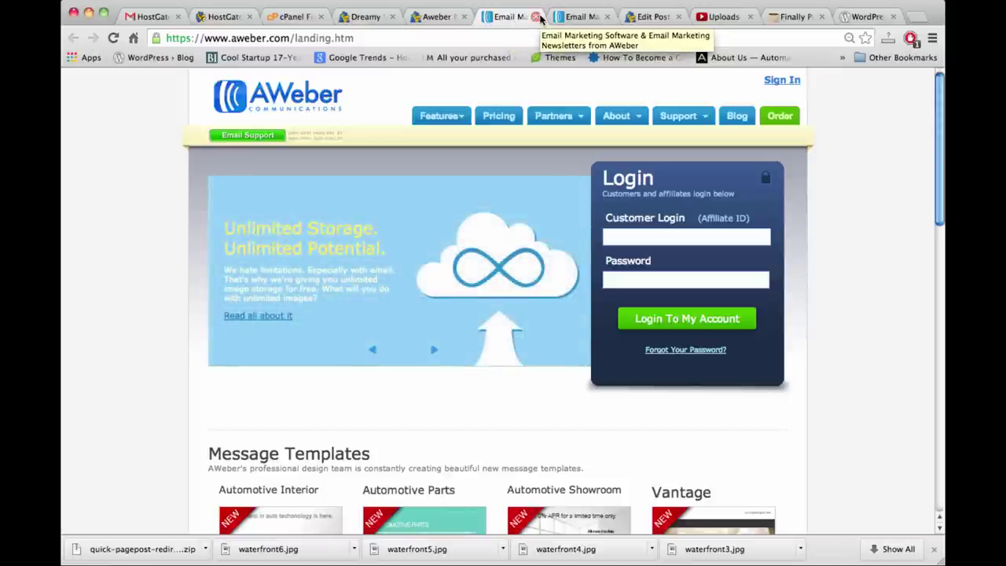
click(538, 17)
Step: Switch among the Dreamy Site and Aweber Review tabs, then back to public_html in File Manager
click(389, 17)
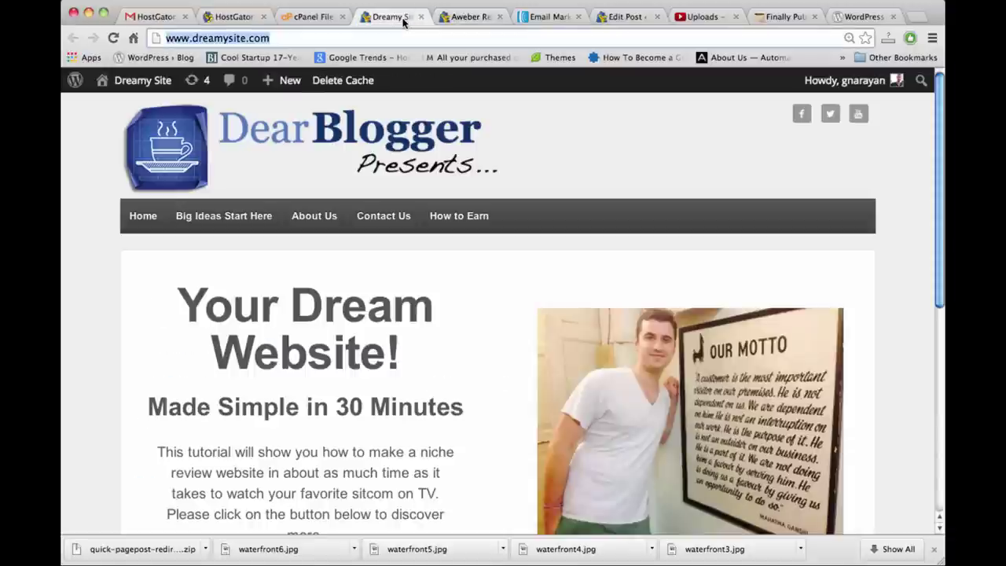
click(460, 16)
click(390, 17)
click(325, 20)
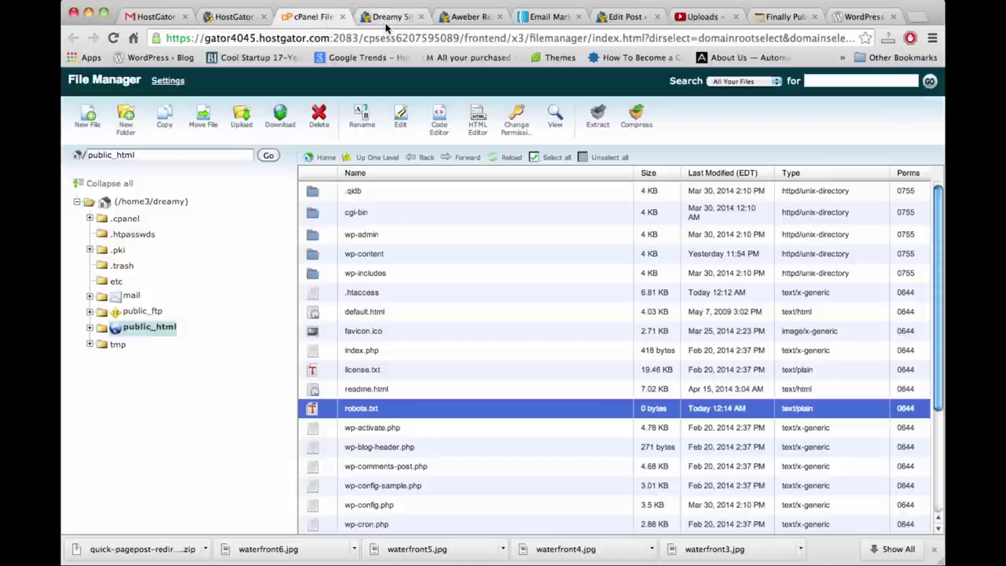